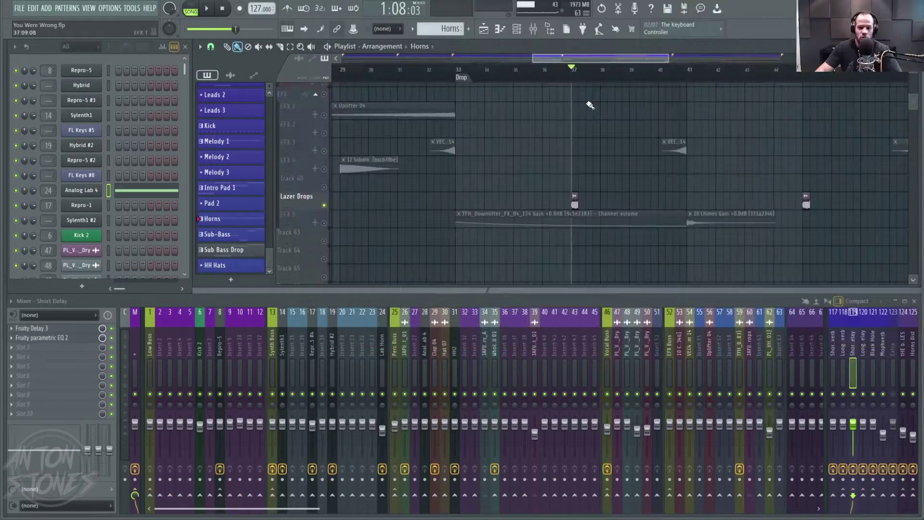
Step: Open Fruity Delay 3 on the Short Delay mixer channel and play the soloed Lazer Drops track from bar 37
left_click(74, 330)
left_click_drag(487, 281, 354, 194)
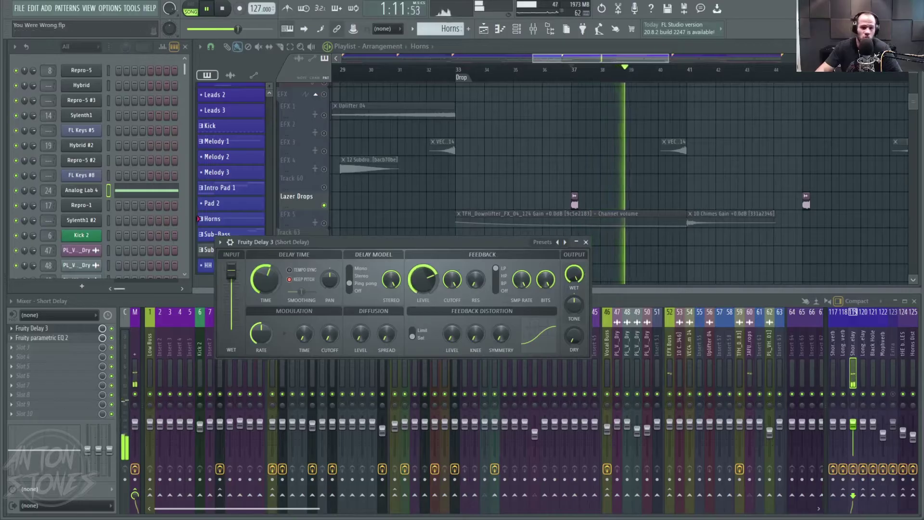
left_click(229, 14)
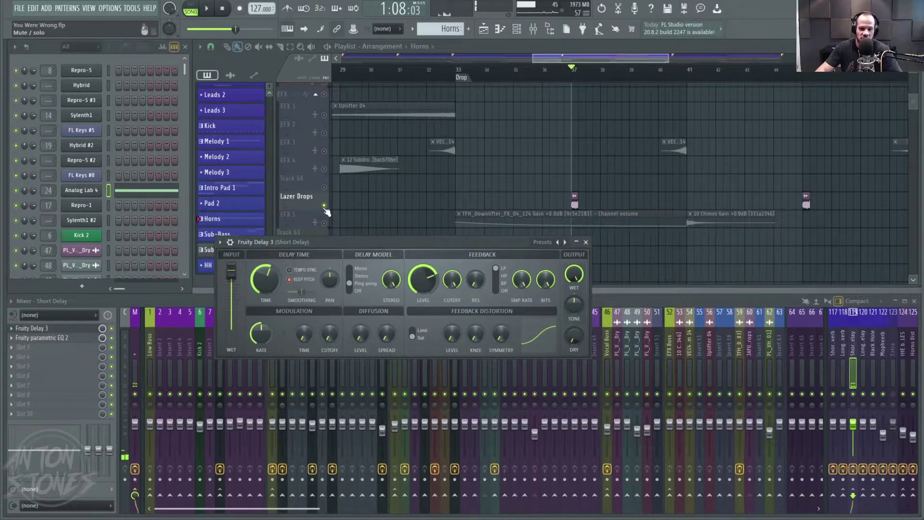
Step: Unsolo the Lazer Drops track and play the full mix from bar 37, then stop playback
right_click(324, 205)
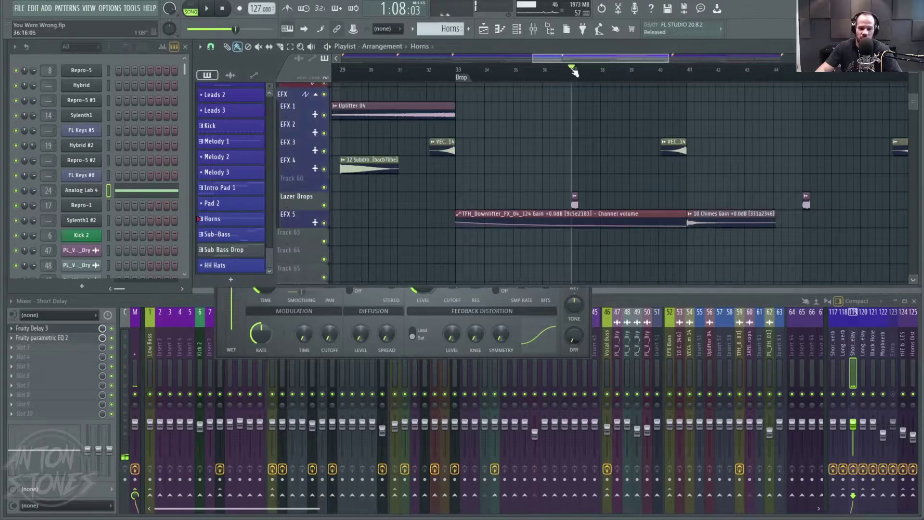
key("space")
left_click(218, 310)
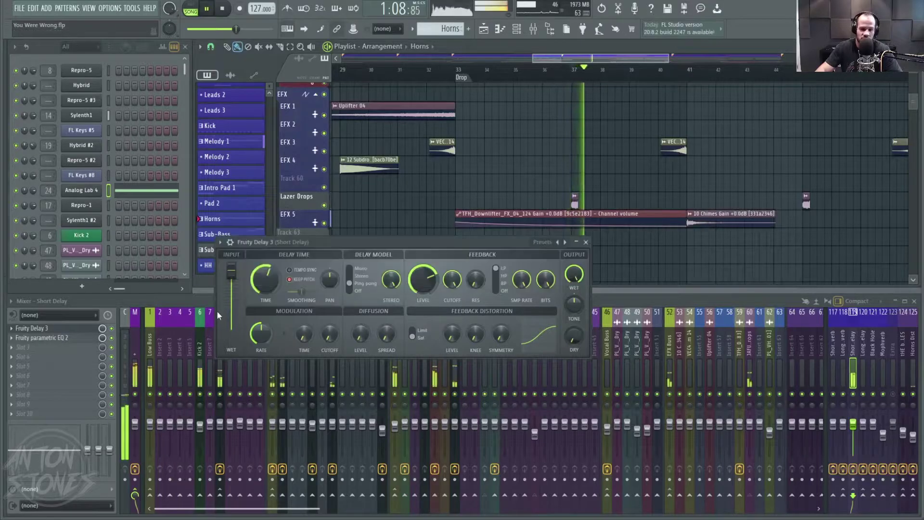
left_click_drag(402, 243, 458, 256)
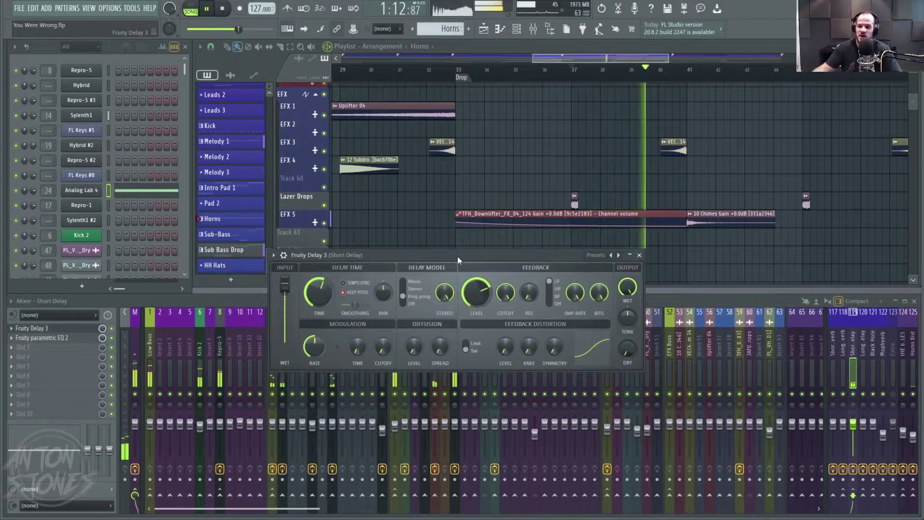
key("space")
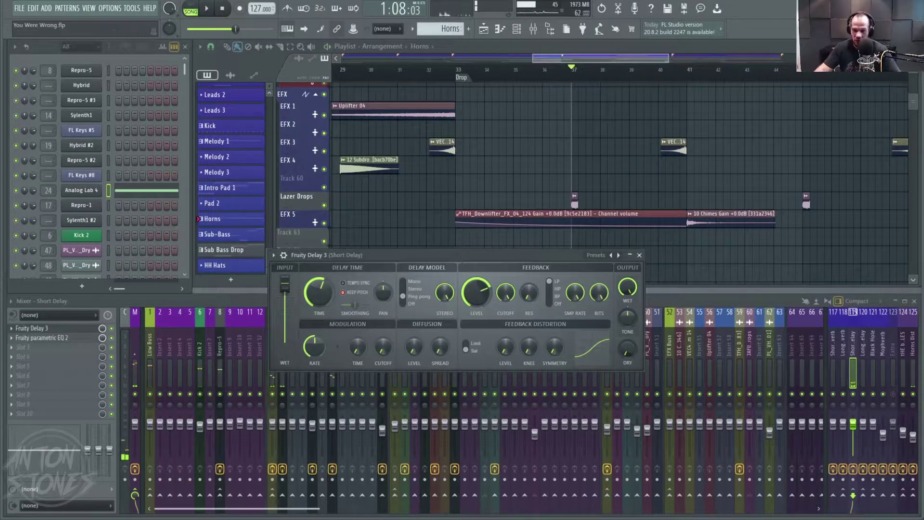
left_click(222, 8)
Step: Switch to the browser's tempo-to-delay conversion table and highlight the row for 127 BPM
left_click_drag(480, 255, 437, 177)
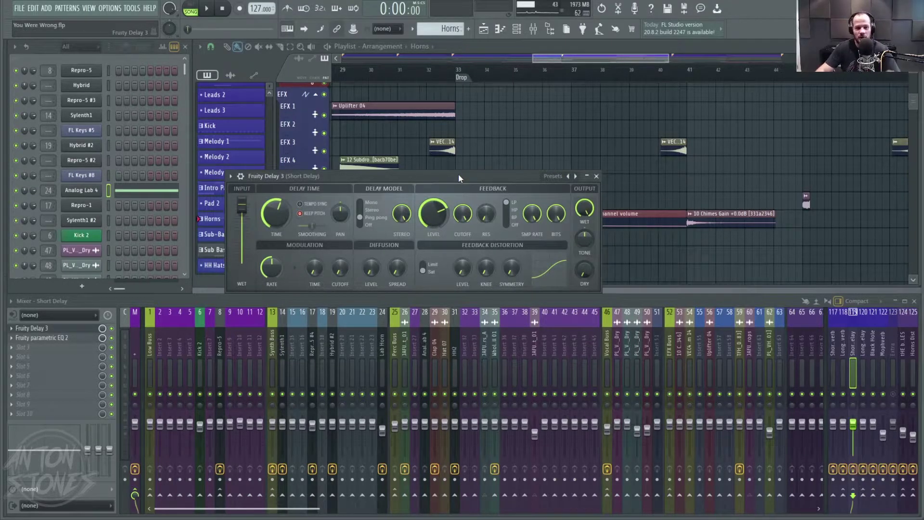
key("alt+Tab")
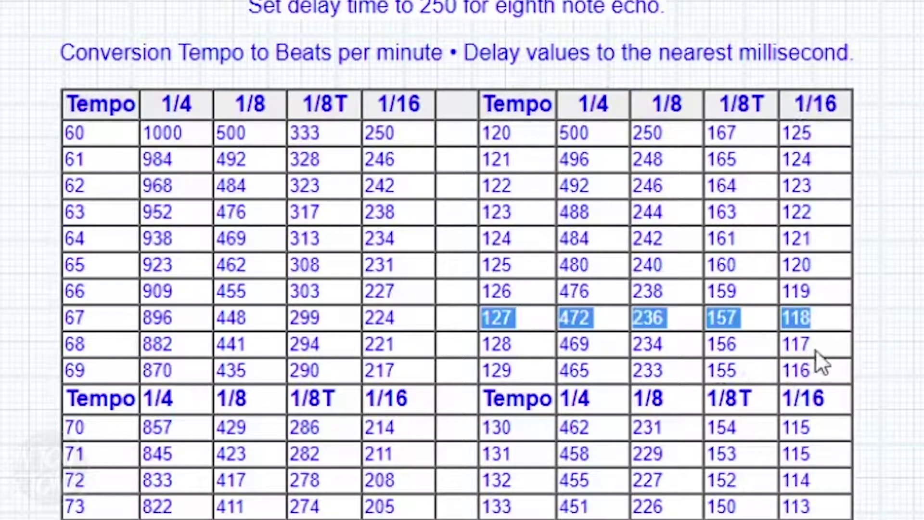
left_click(722, 328)
left_click_drag(821, 323, 485, 332)
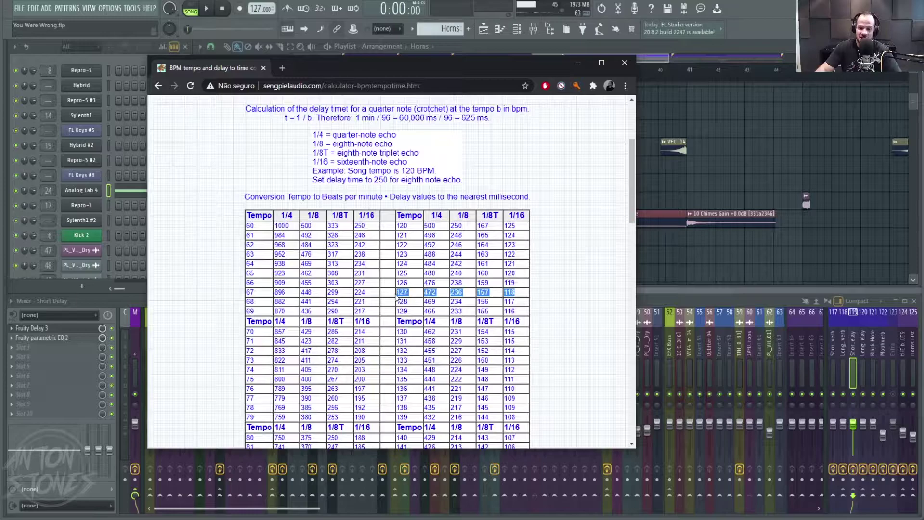
Step: Raise the Short Delay's delay time to the quarter-note value for 127 BPM and close Fruity Delay 3
left_click_drag(466, 65, 655, 71)
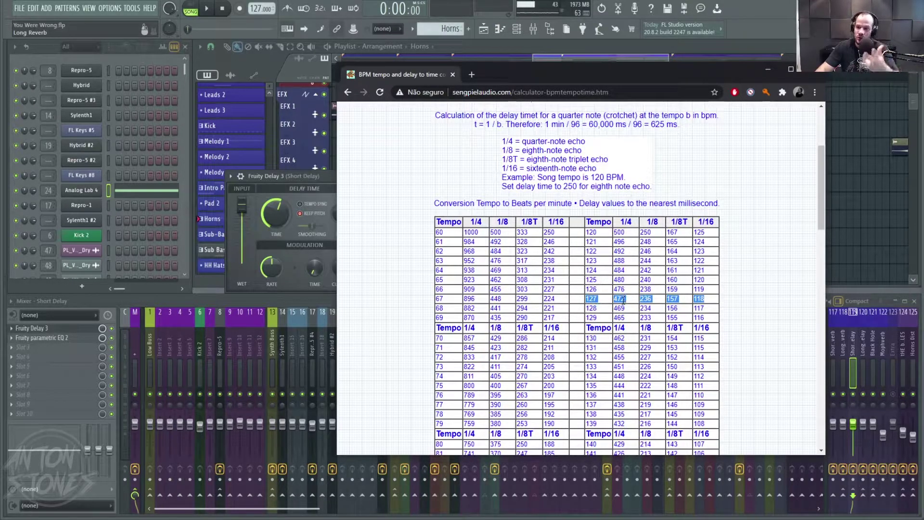
left_click(316, 180)
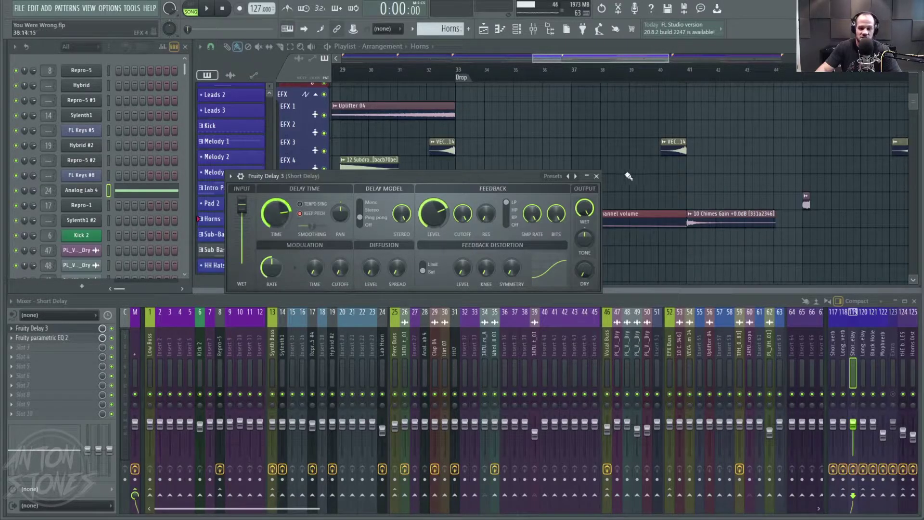
left_click(597, 176)
Step: Solo the Lazer Drops track and play it from shortly before its clip at bar 37
scroll(587, 193, "down", 3)
left_click(564, 67)
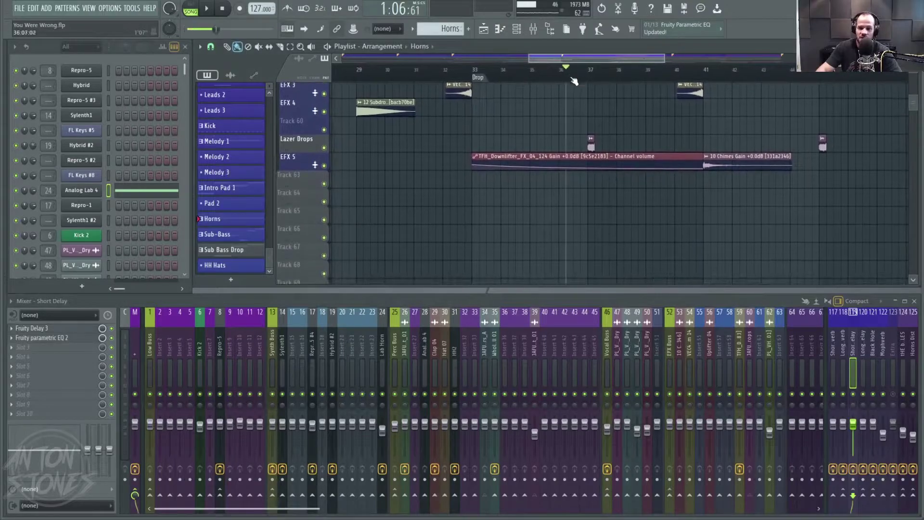
left_click(324, 148, "ctrl")
key("space")
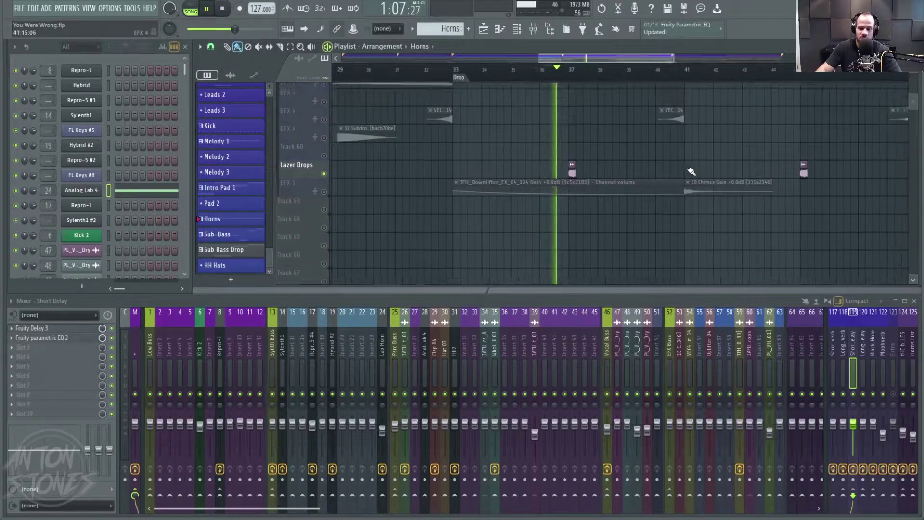
scroll(687, 165, "up", 3)
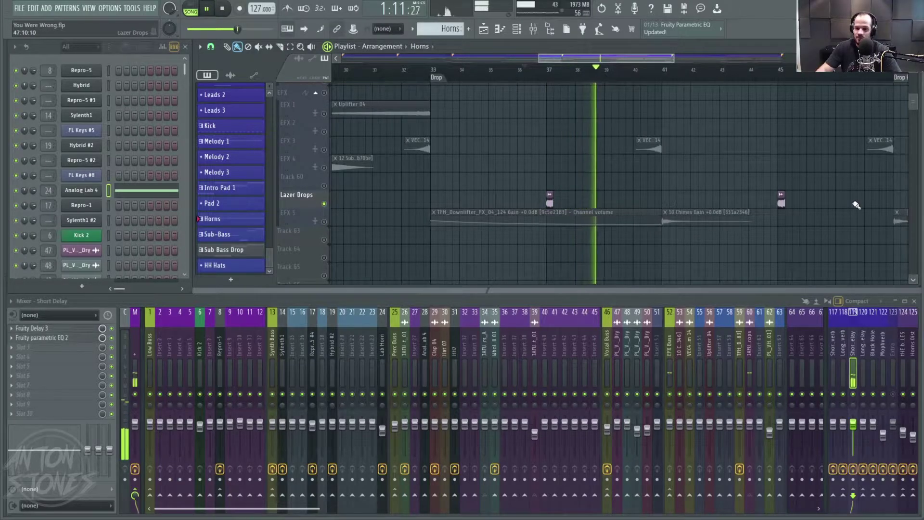
scroll(625, 202, "up", 2)
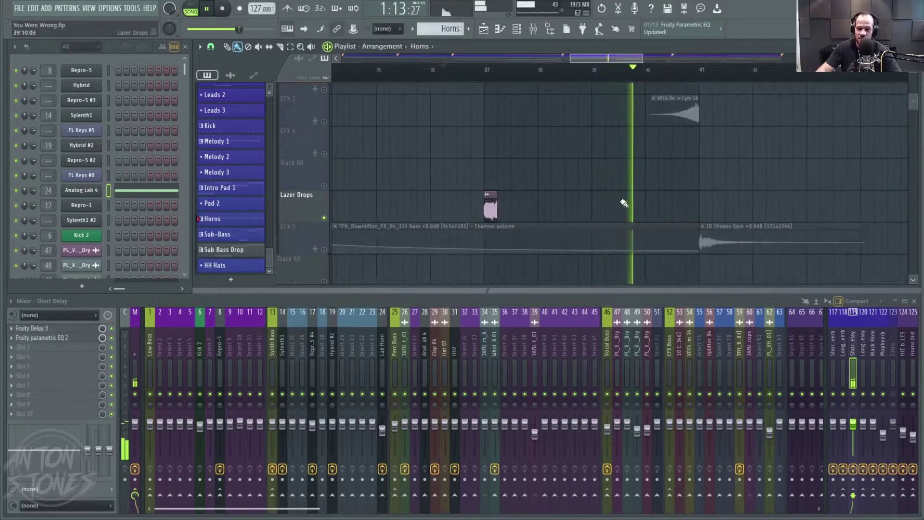
Step: Replay the soloed Lazer Drops clip from bar 36 to hear its delay tail, then stop playback
left_click(476, 76)
key("space")
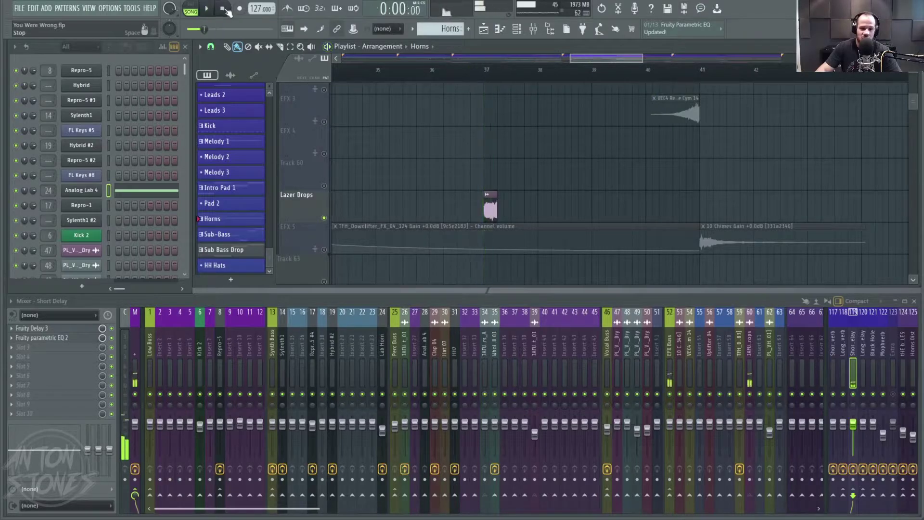
left_click(450, 78)
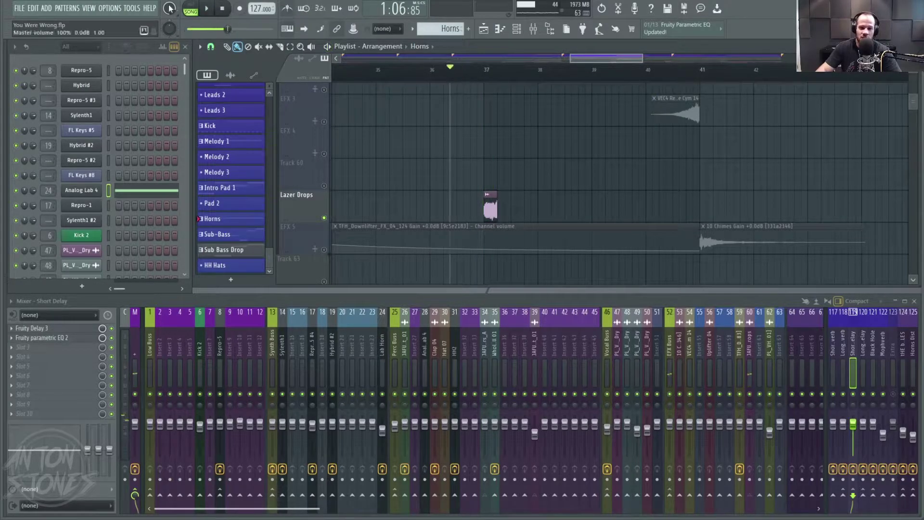
left_click(208, 10)
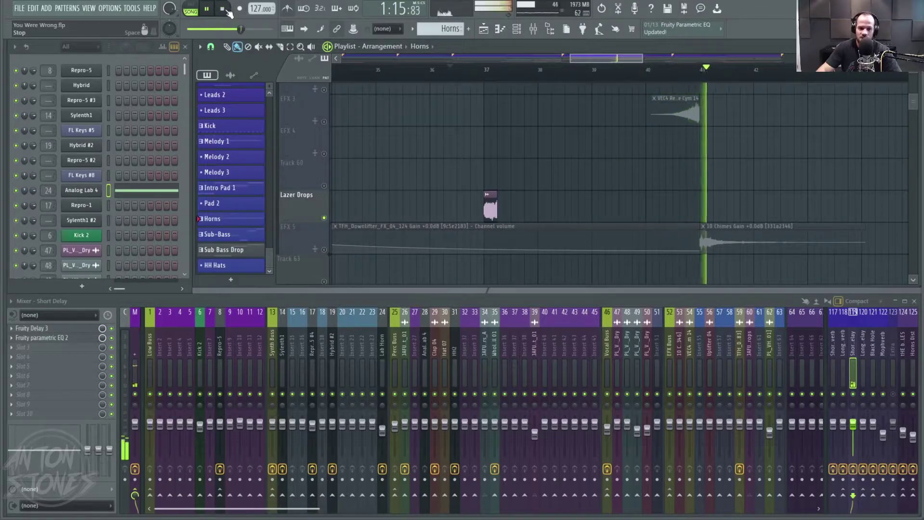
left_click(225, 11)
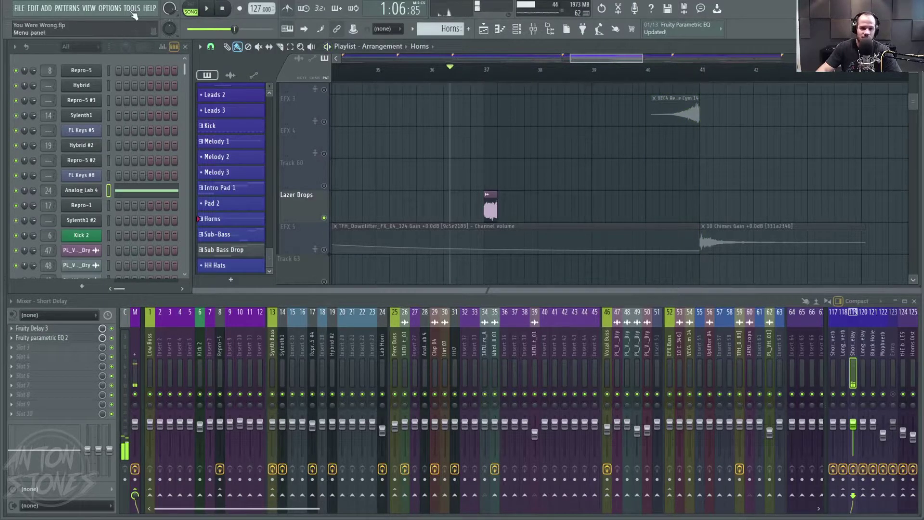
Step: Switch to the browser's conversion table and check the sixteenth-note delay in the 127 BPM row
key("alt+Tab")
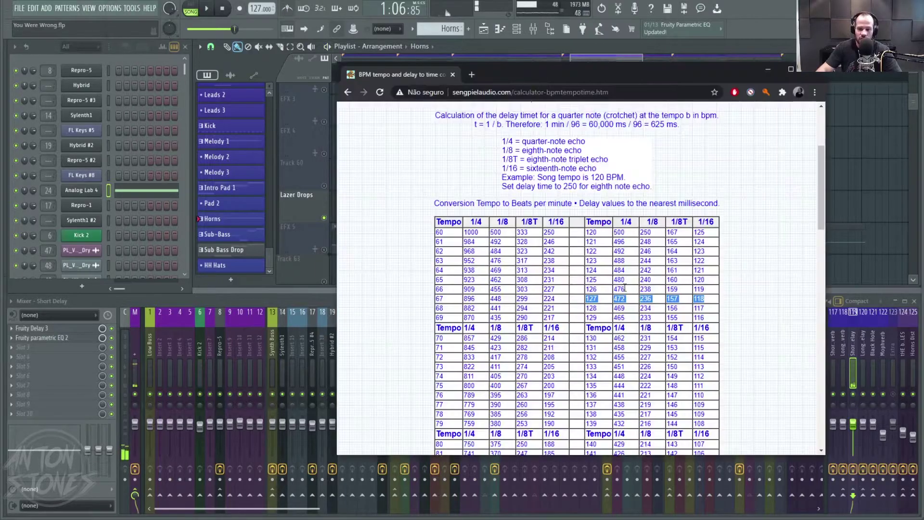
left_click(716, 304)
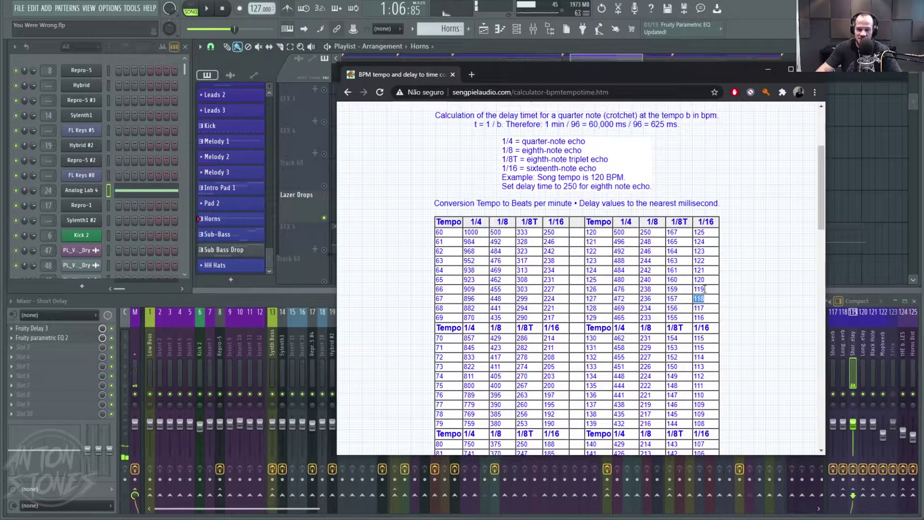
left_click_drag(590, 301, 711, 301)
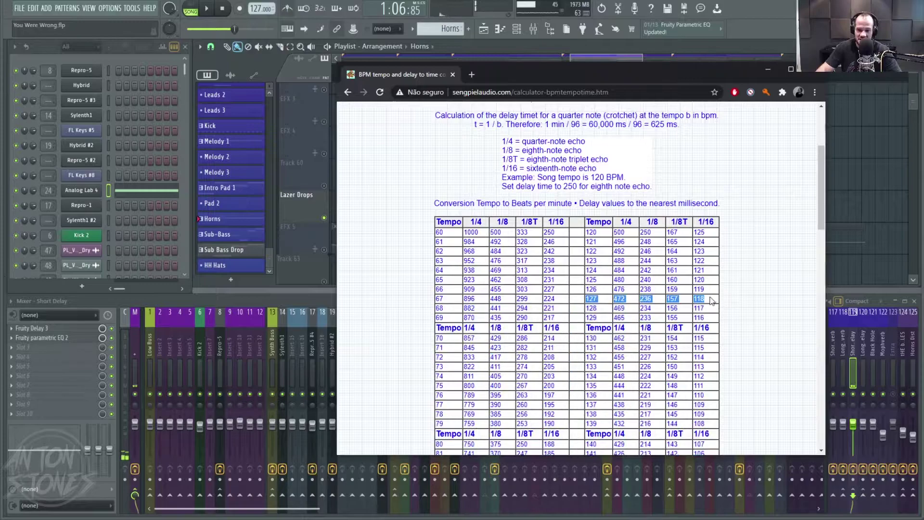
left_click(772, 71)
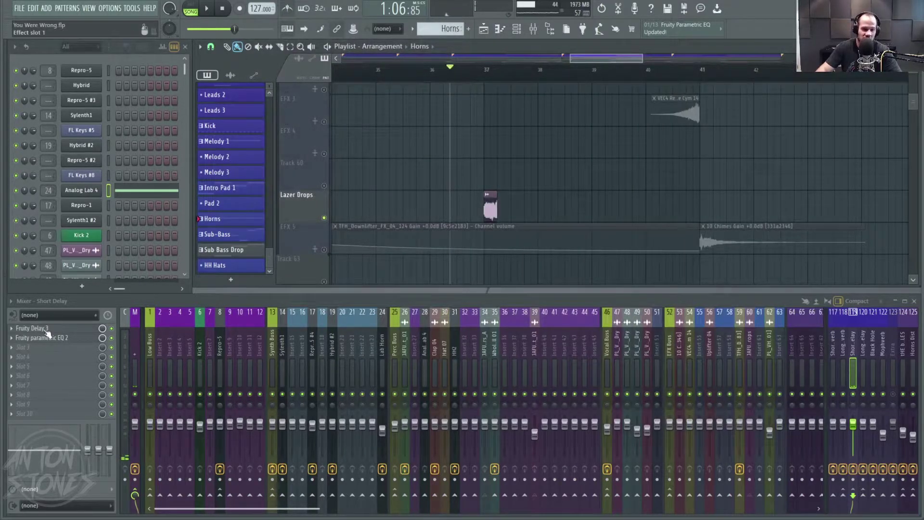
Step: Set the Short Delay's Fruity Delay 3 time to 118.5 ms and close the plugin
left_click(32, 328)
left_click_drag(375, 171, 428, 173)
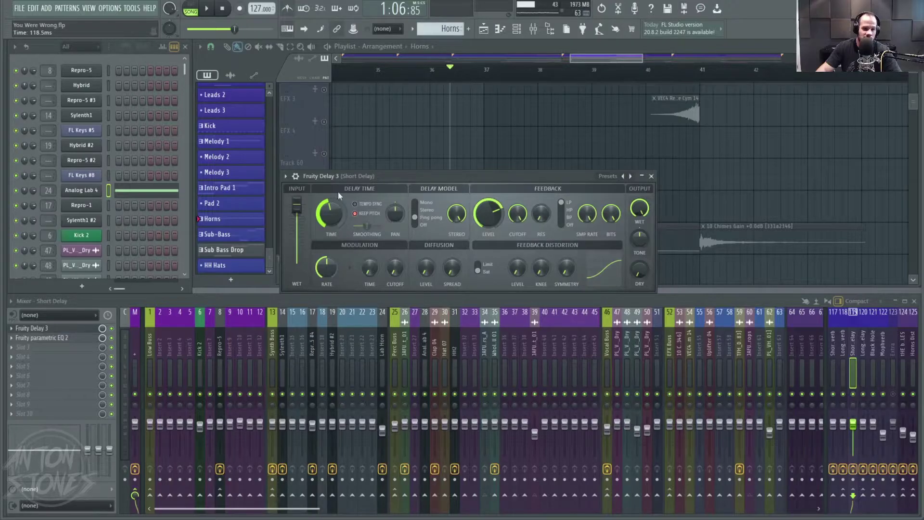
left_click(652, 176)
Step: Play the soloed Lazer Drops clip from bar 36 to hear the sixteenth-note delay
key("space")
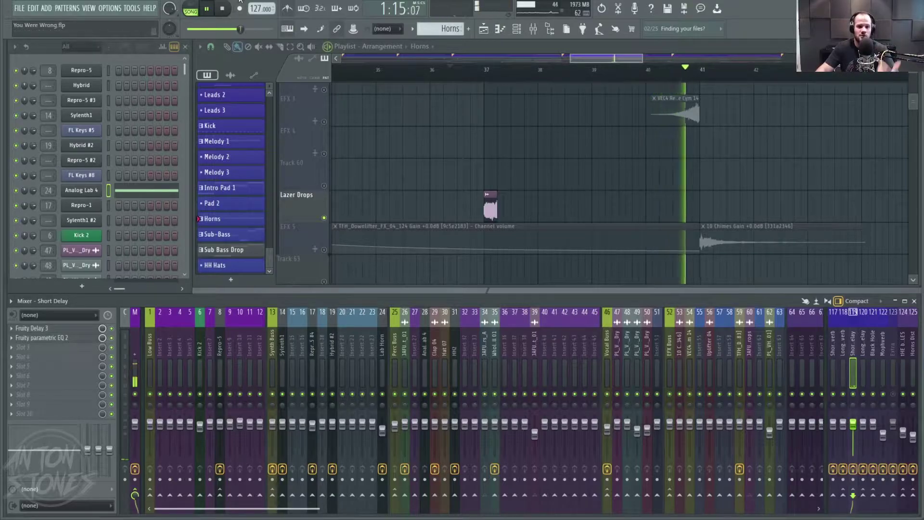
key("space")
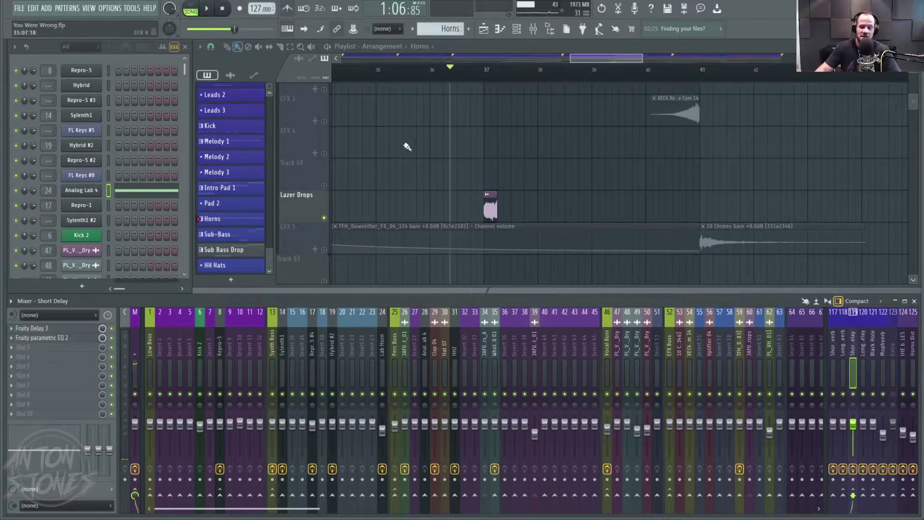
left_click(488, 72)
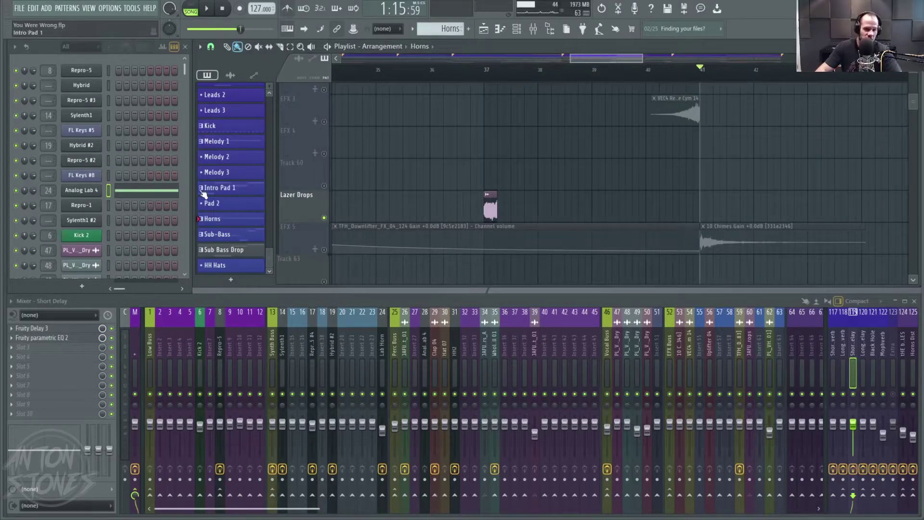
Step: Consult the 127 BPM row in the conversion table and set the Short Delay's delay time to about 230.6 ms
left_click(64, 330)
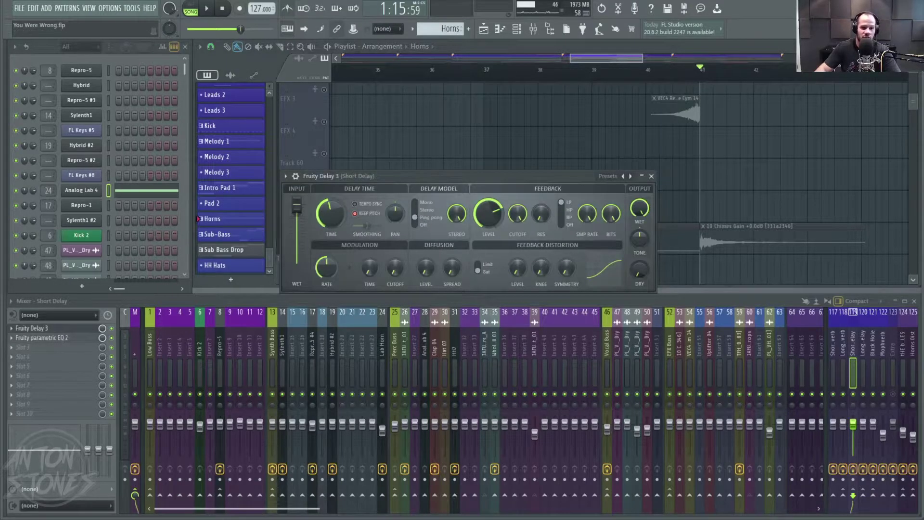
key("alt+Tab")
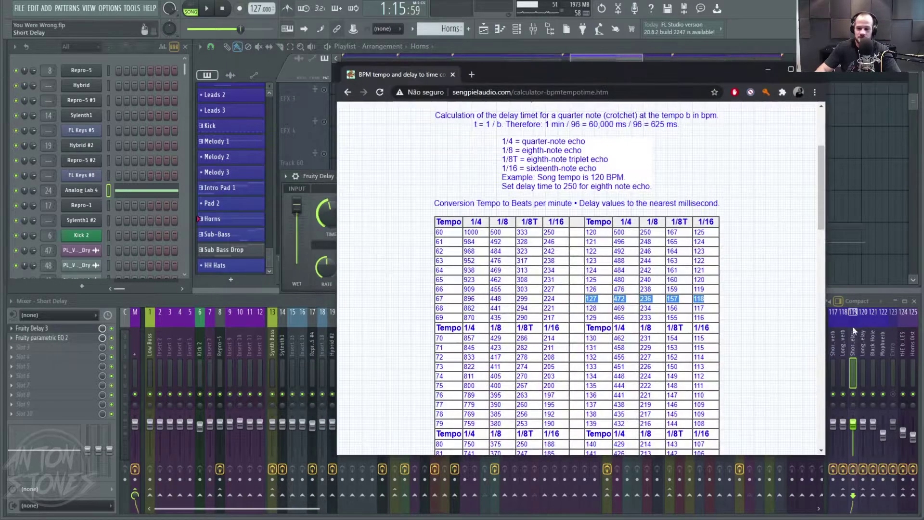
left_click(767, 70)
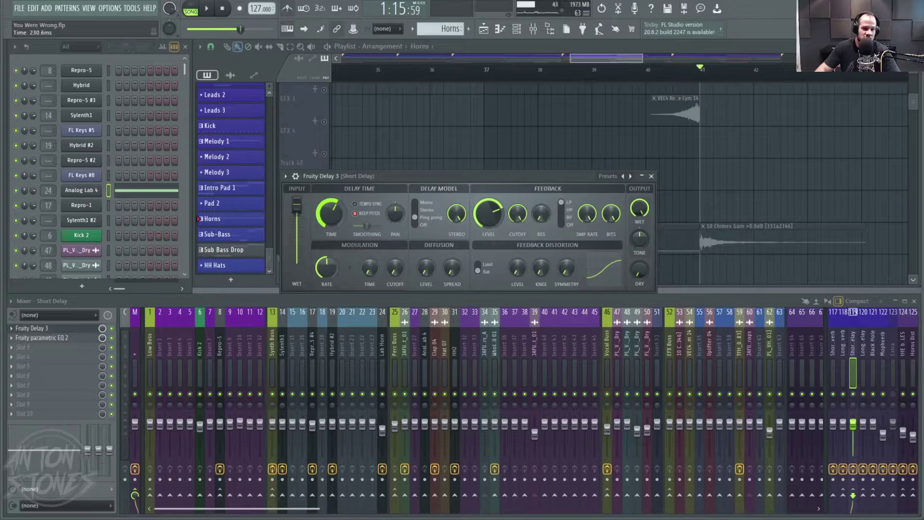
left_click(651, 176)
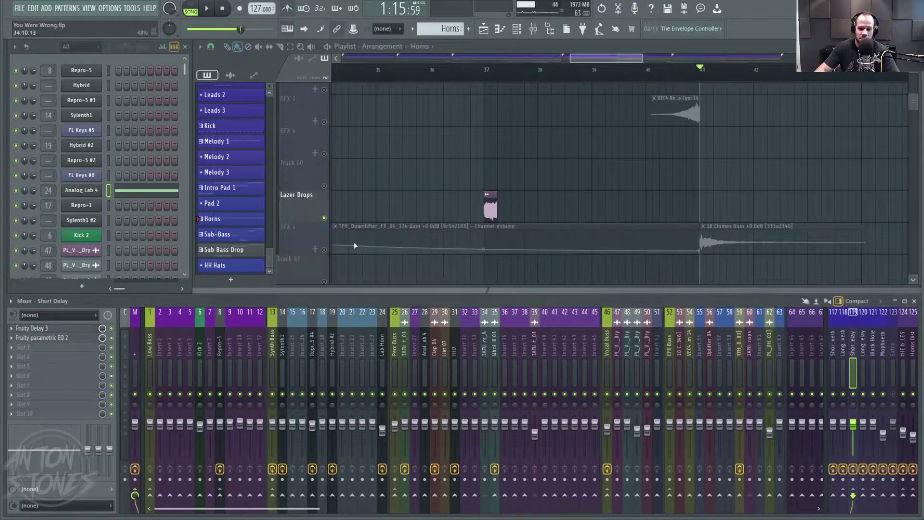
Step: Play the soloed Lazer Drops track from just before bar 37 to hear the new delay time, then stop
left_click(324, 218)
right_click(324, 216)
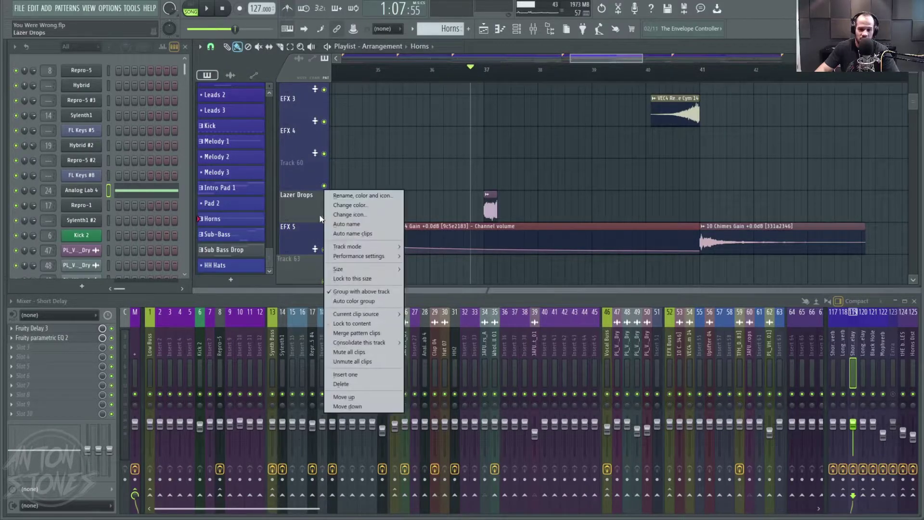
left_click(393, 209)
key("space")
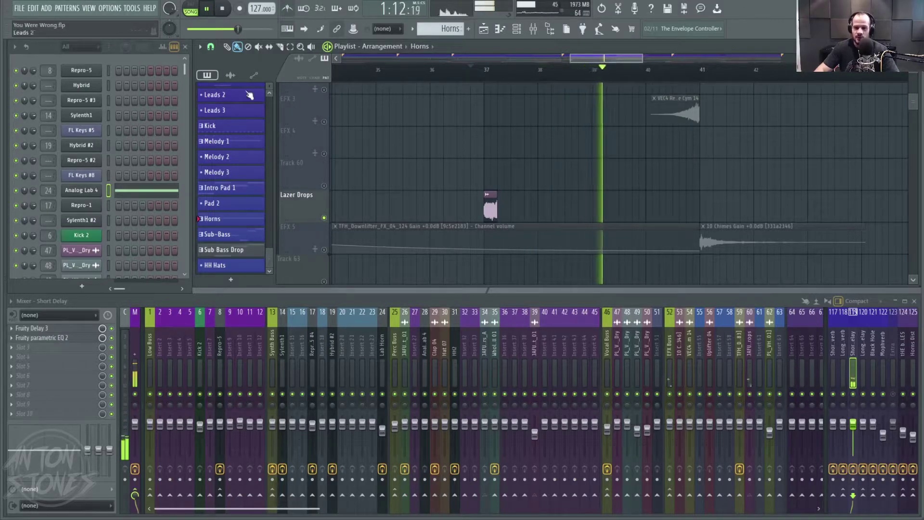
left_click(223, 9)
Step: Unsolo the Lazer Drops track and play the full arrangement from just before the Drop marker at bar 33
scroll(489, 175, "down", 3)
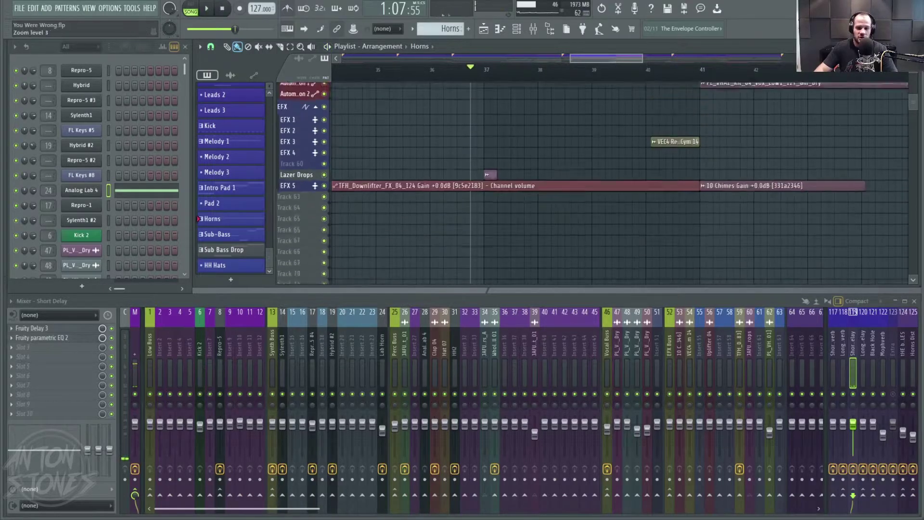
scroll(574, 157, "up", 5)
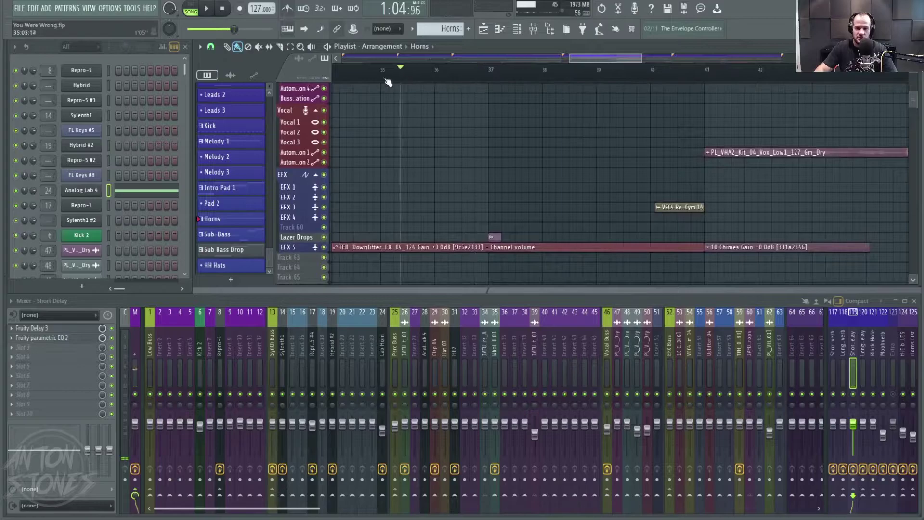
scroll(557, 94, "left", 4)
key("space")
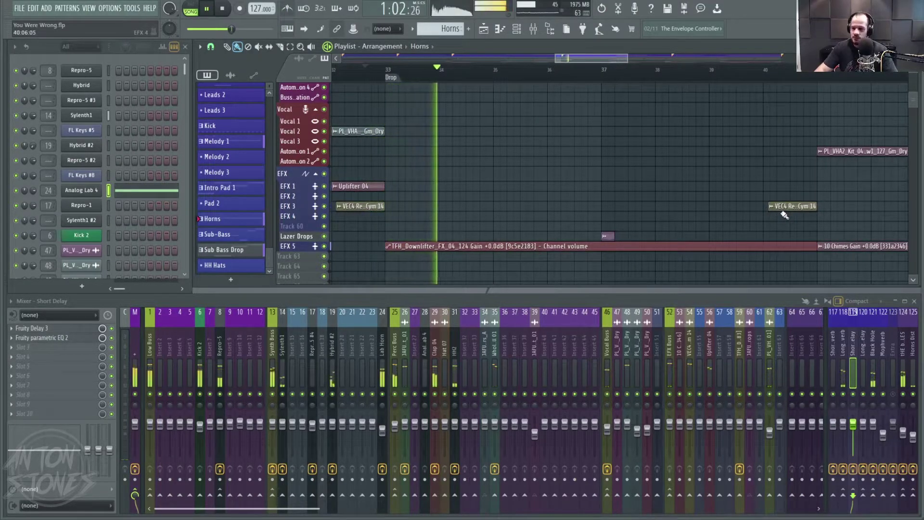
scroll(687, 198, "down", 1)
scroll(687, 197, "up", 3)
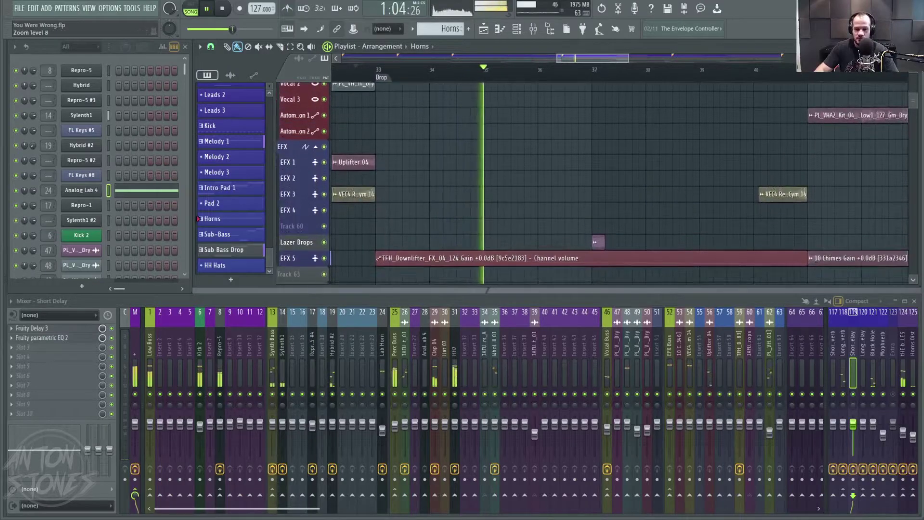
scroll(640, 191, "down", 1)
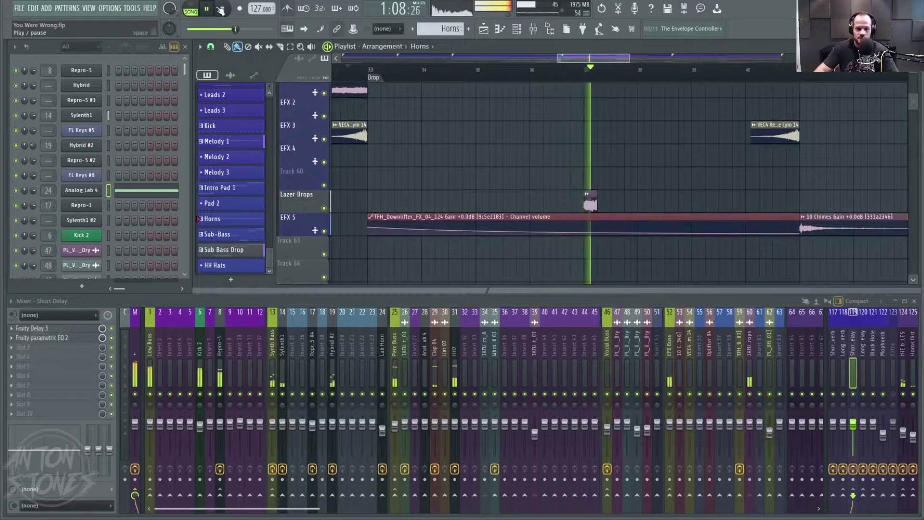
scroll(621, 166, "right", 2)
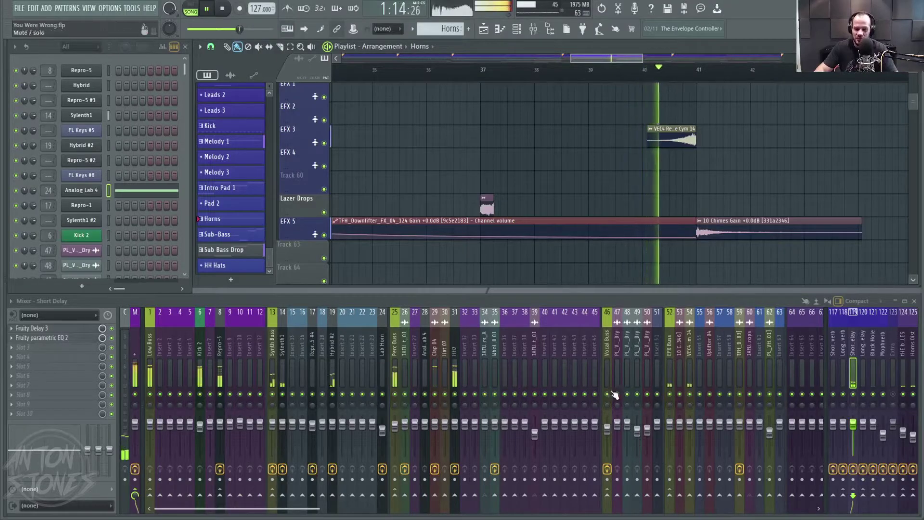
Step: Listen to the second Lazer Drops clip at bar 45 in the full mix, and stop before Drop Pt2
scroll(635, 196, "right", 3)
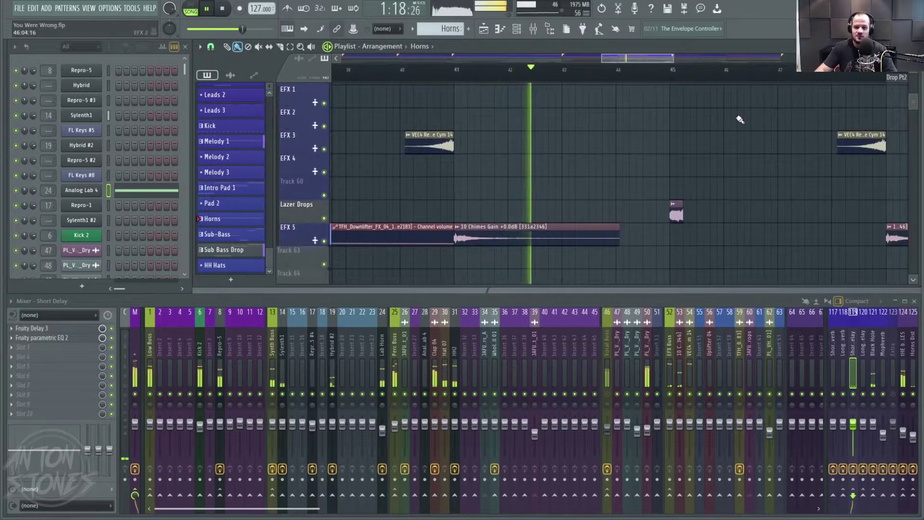
scroll(743, 137, "down", 3)
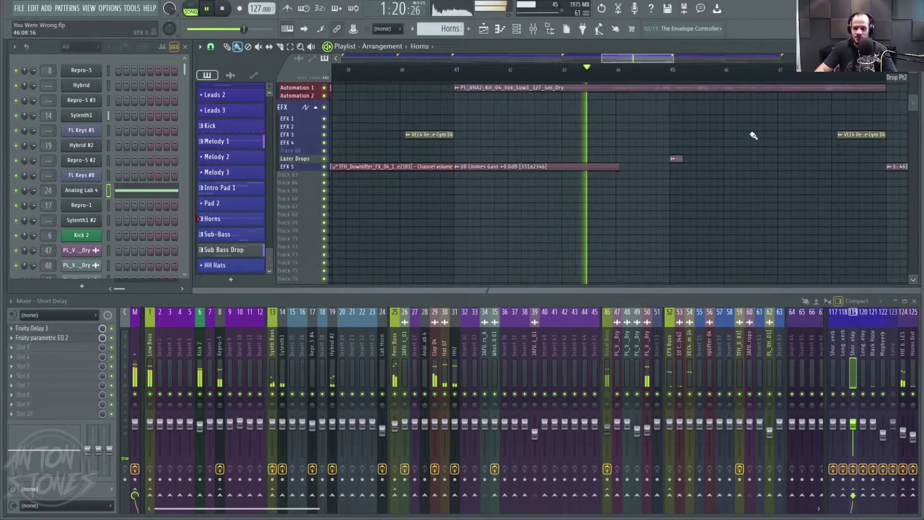
scroll(730, 200, "up", 3)
scroll(700, 171, "up", 3)
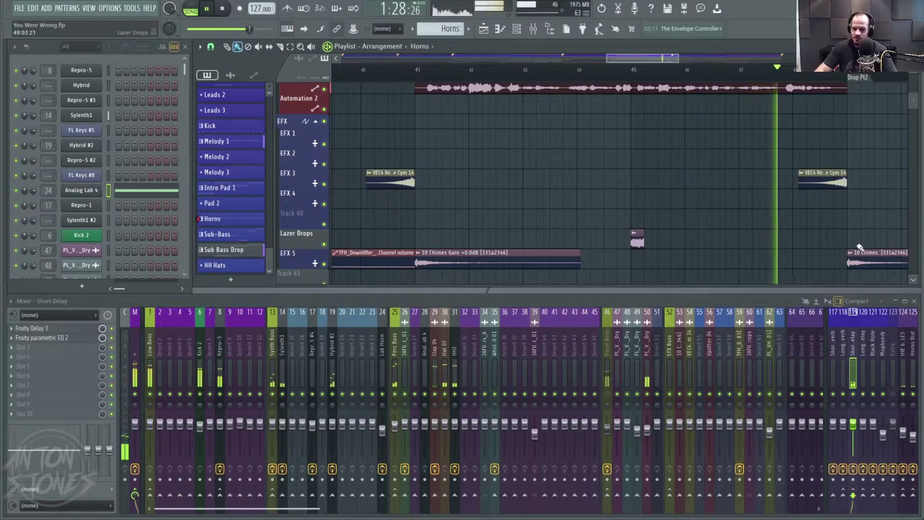
left_click(223, 10)
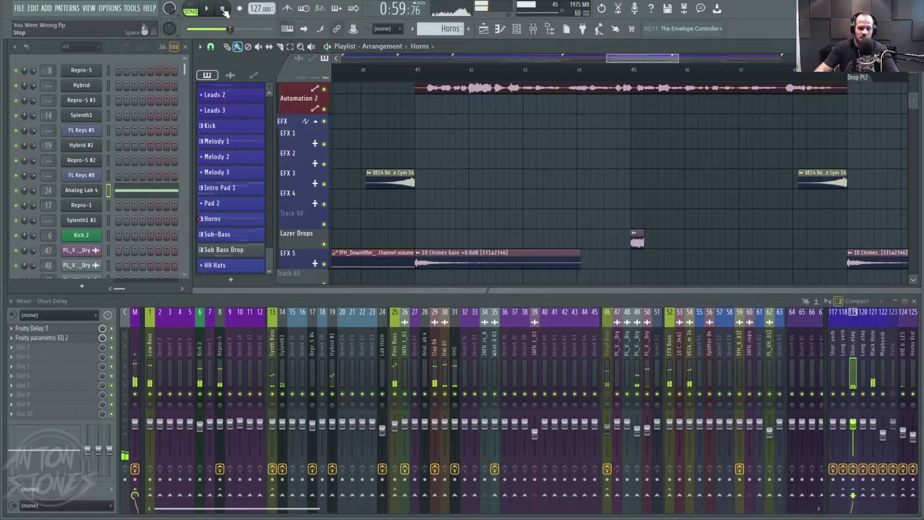
Step: Open the Short Delay's Fruity Delay 3 and raise its feedback level to 82% while playing from bar 37, then stop
left_click(52, 331)
left_click_drag(531, 177, 571, 370)
scroll(583, 191, "left", 5)
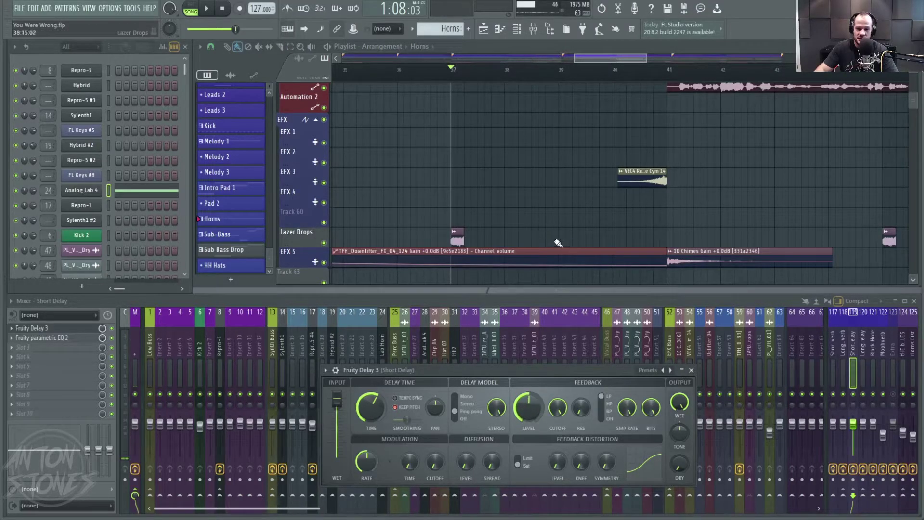
key("space")
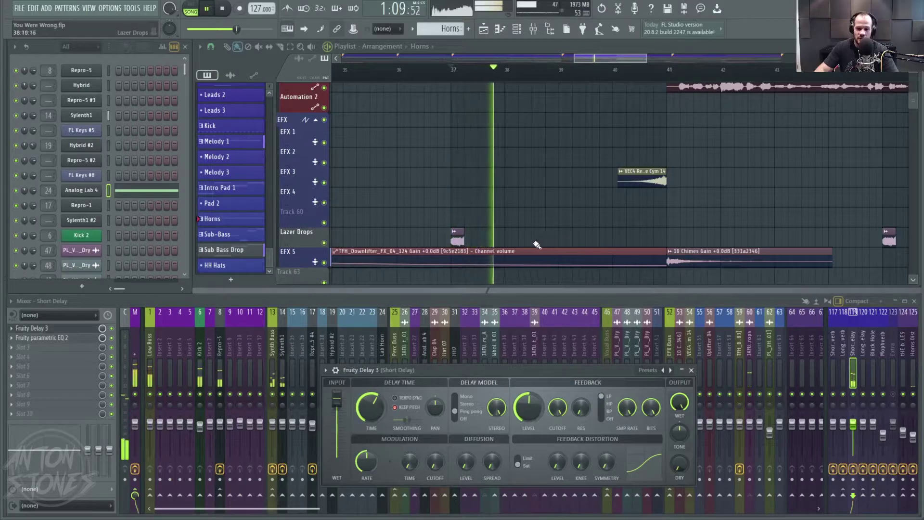
key("space")
key("space")
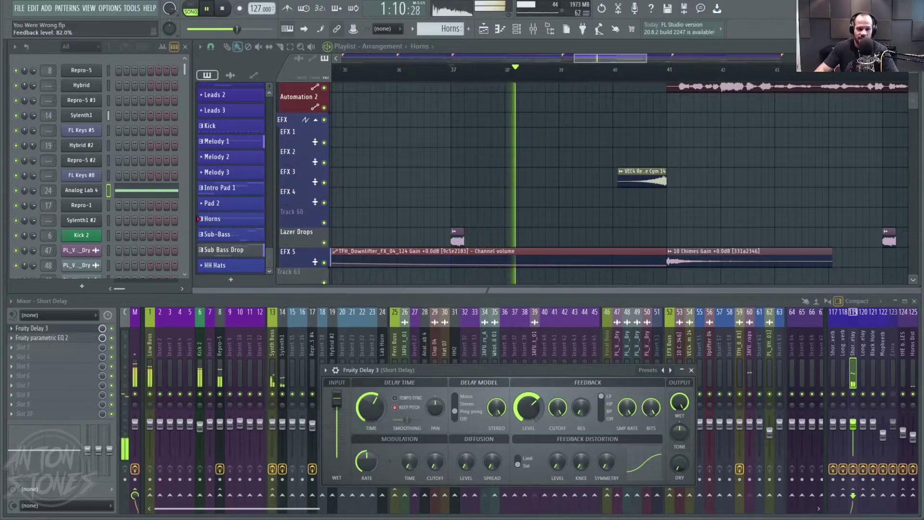
left_click(223, 9)
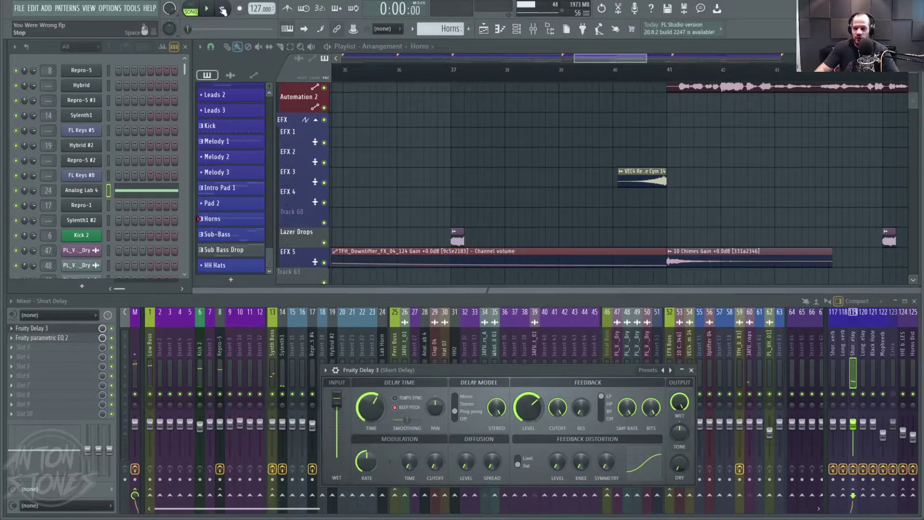
Step: Set the Fruity Delay 3 feedback level to 91.2% while playing from just before bar 37, then stop and return to bar 37
left_click_drag(532, 371, 539, 317)
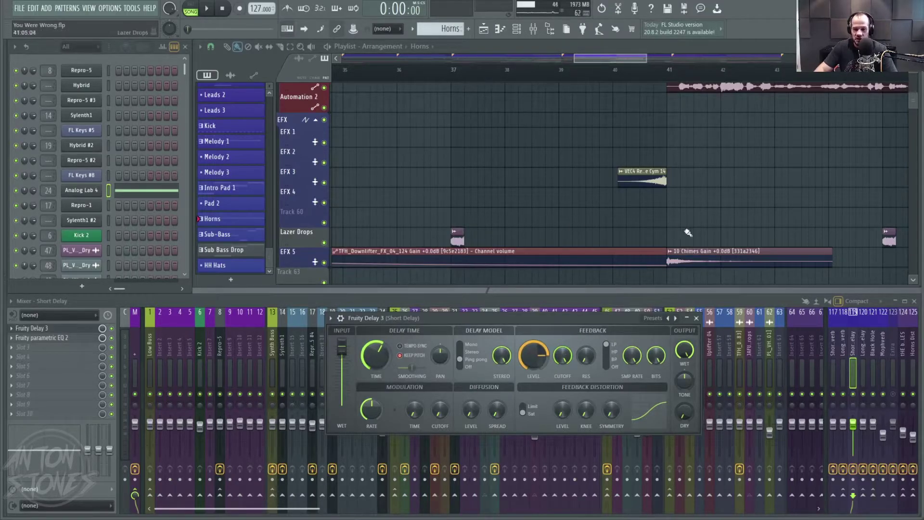
left_click(430, 74)
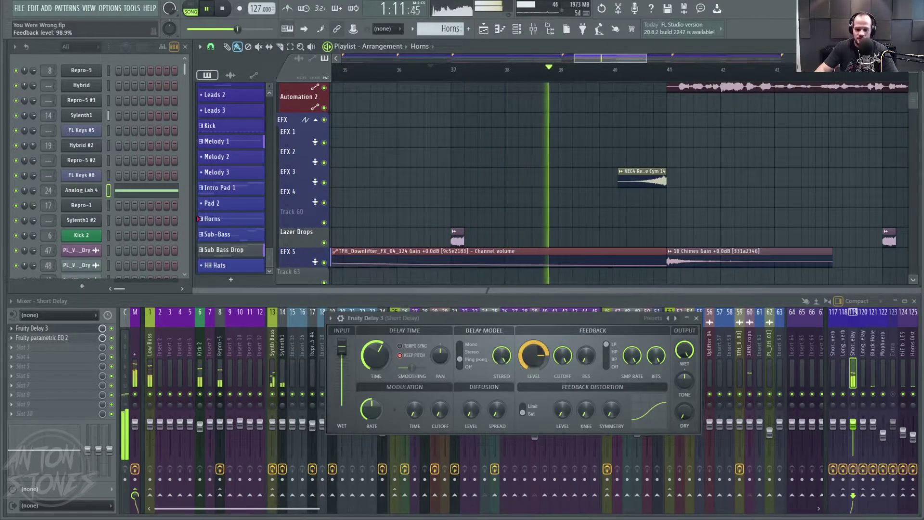
left_click_drag(530, 360, 530, 364)
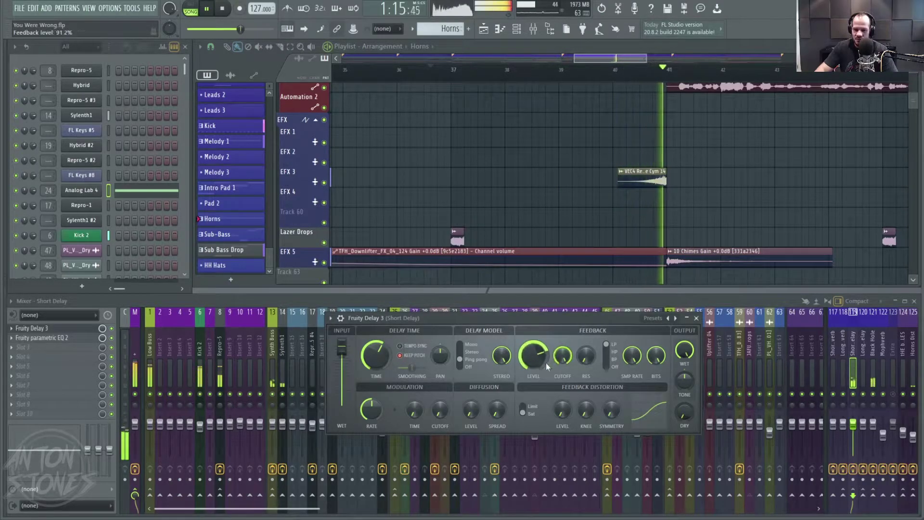
left_click(223, 10)
left_click(451, 72)
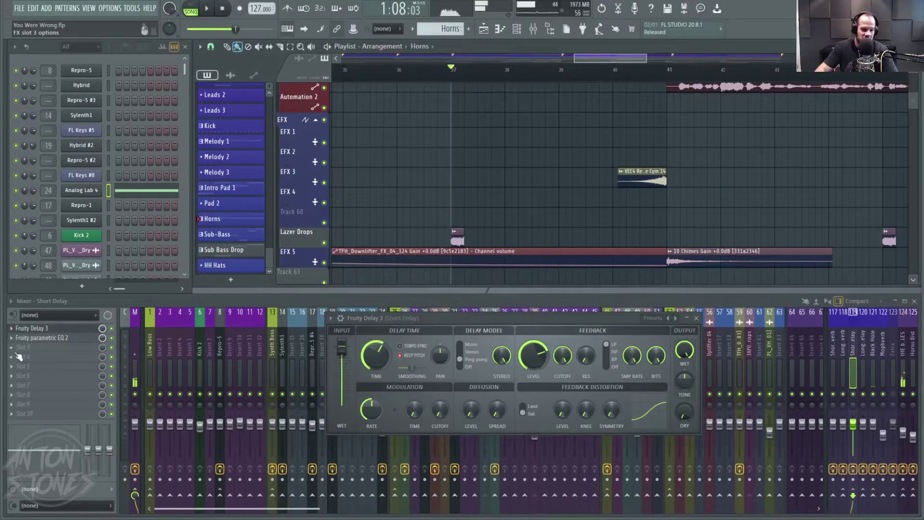
left_click(17, 351)
mouse_move(157, 428)
mouse_move(143, 366)
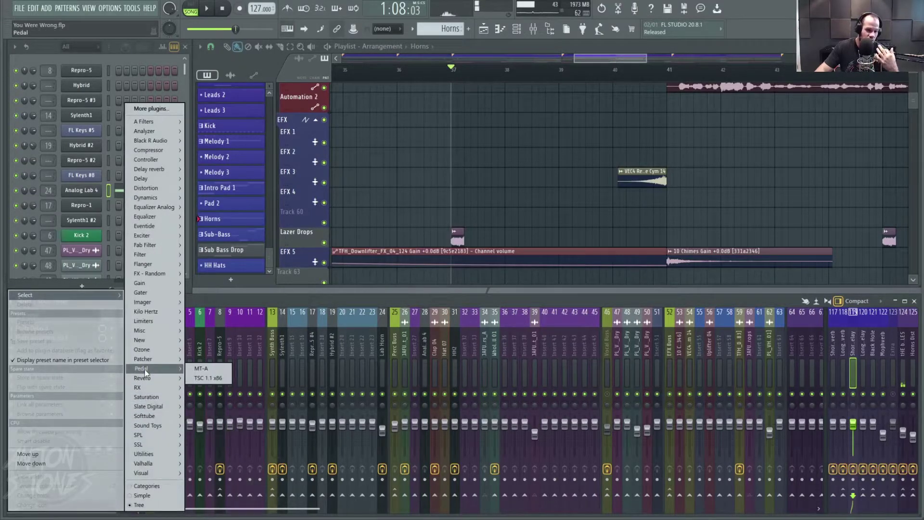
left_click(169, 110)
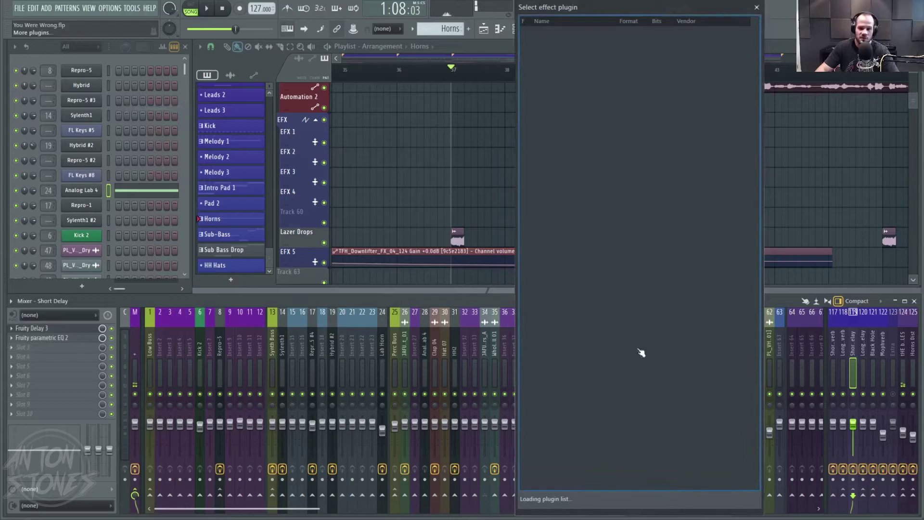
left_click(755, 5)
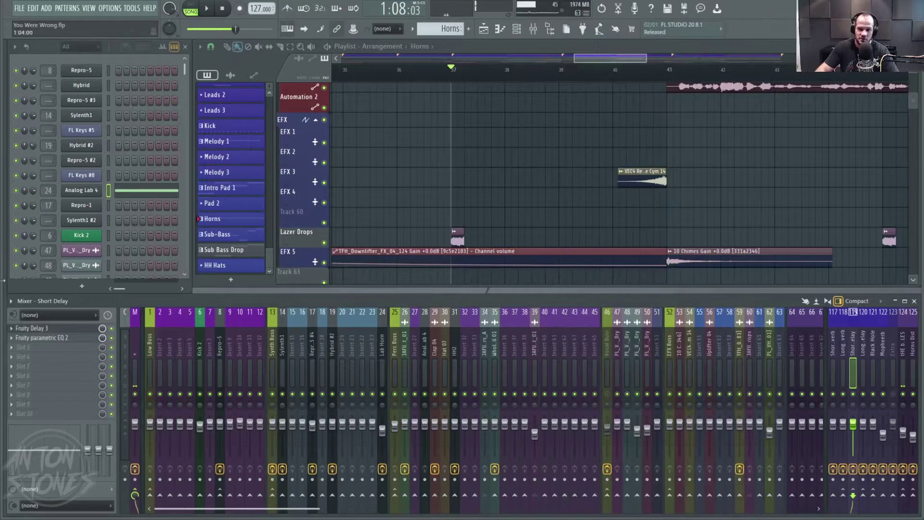
Step: Insert LFOTool in the Short Delay's third effect slot and set its volume curve's start point to 50%
left_click(16, 346)
mouse_move(50, 294)
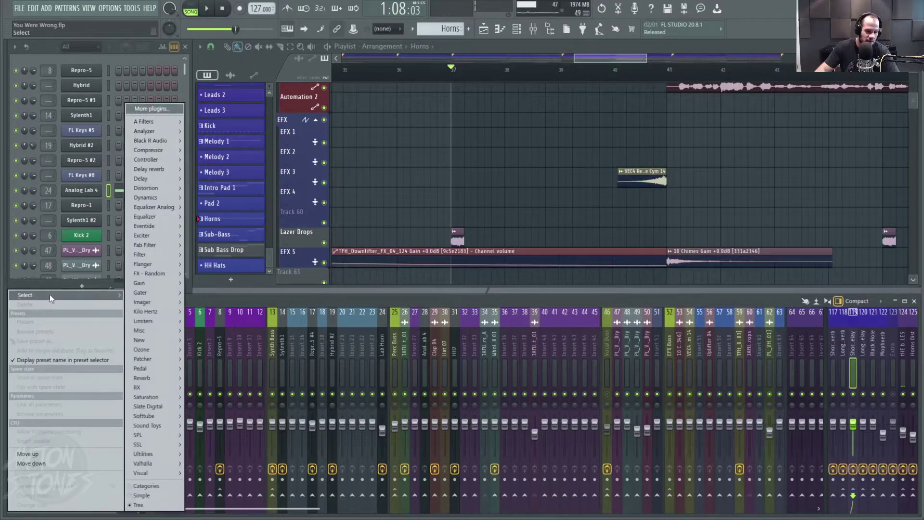
mouse_move(145, 301)
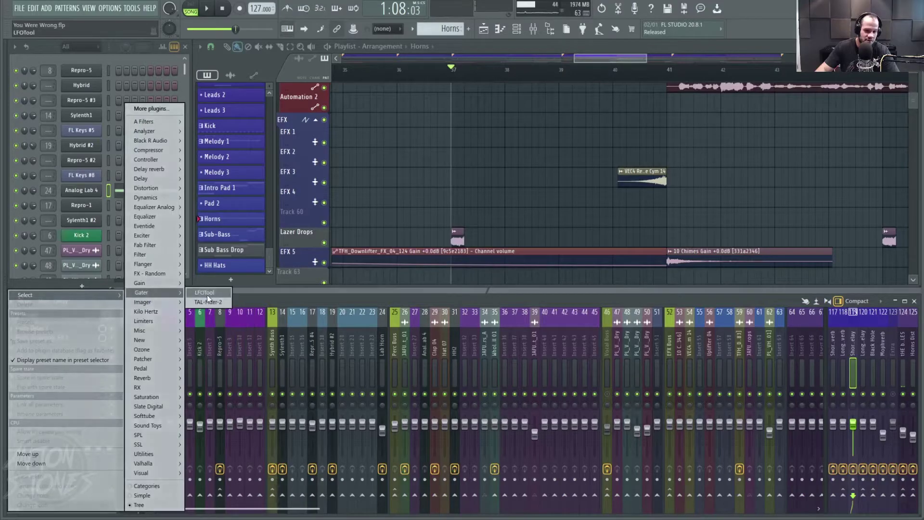
left_click(221, 293)
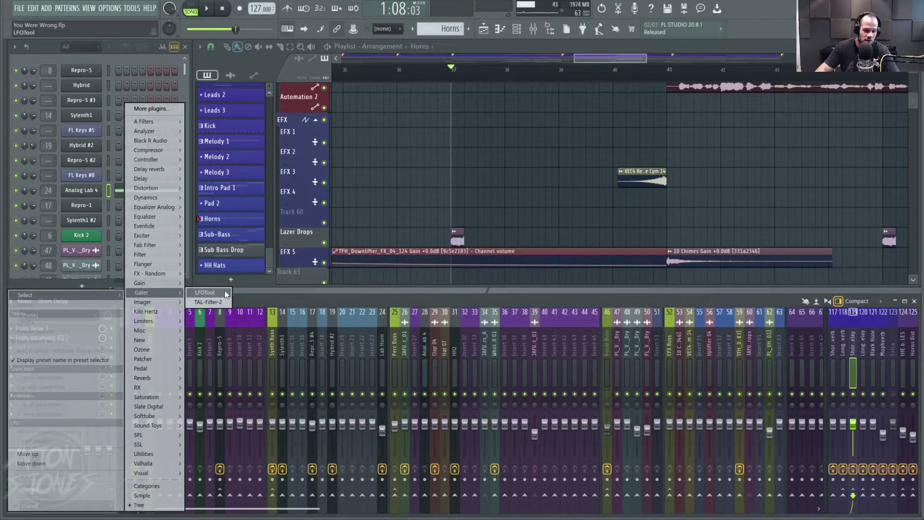
left_click_drag(217, 122, 604, 255)
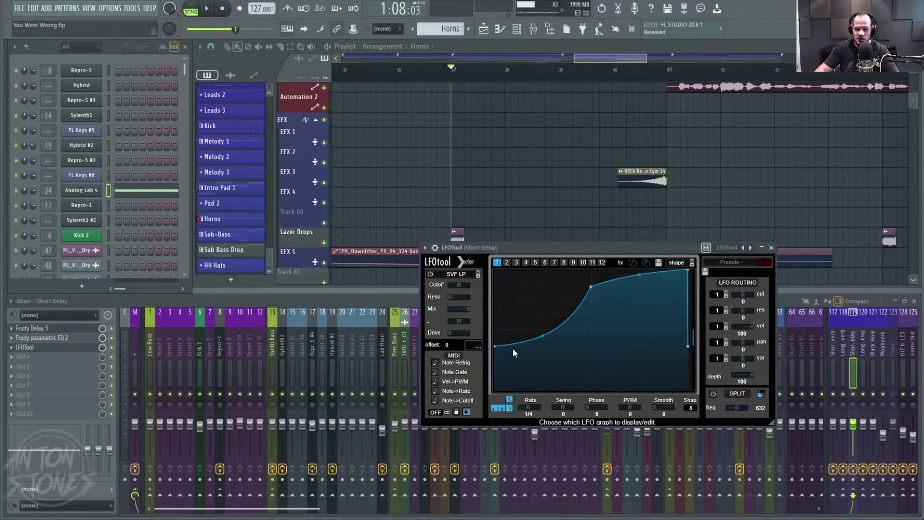
left_click_drag(496, 346, 495, 329)
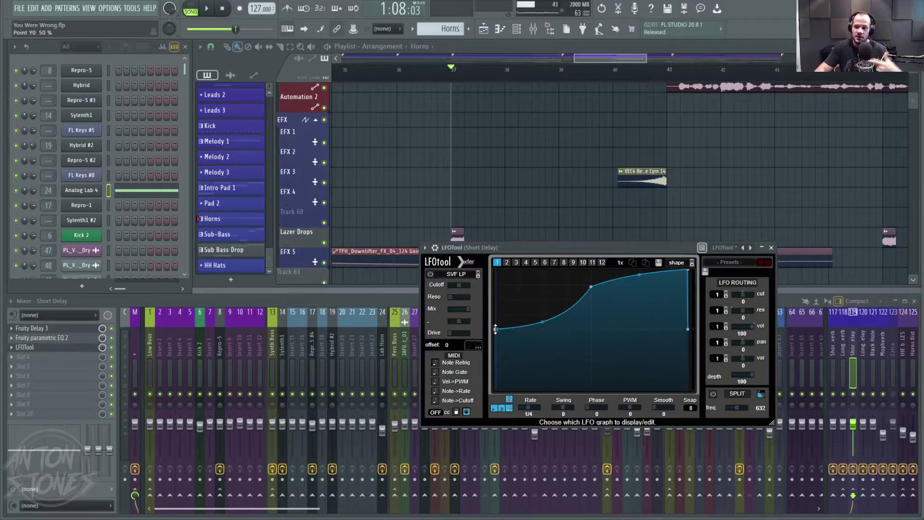
Step: Play the LFOTool pumping from just before bar 37, stop, and set the LFO rate to 1/8. (dotted)
left_click(431, 77)
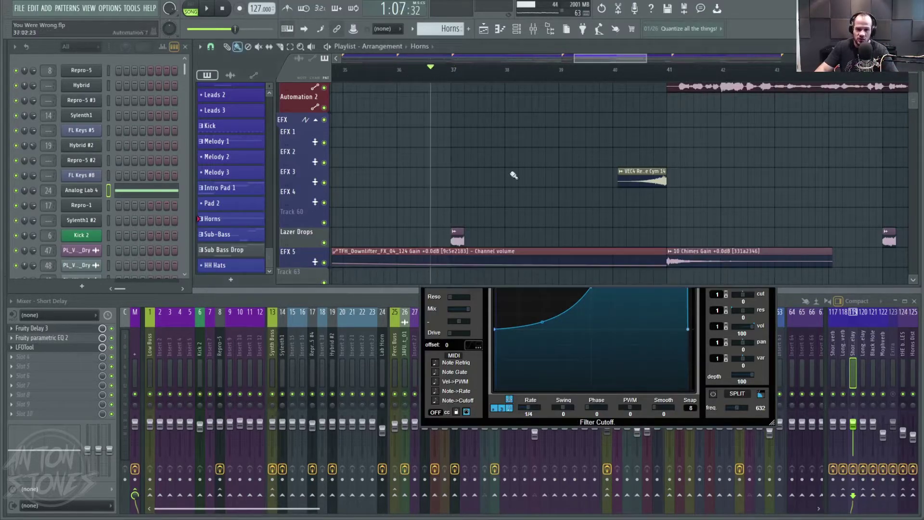
key("space")
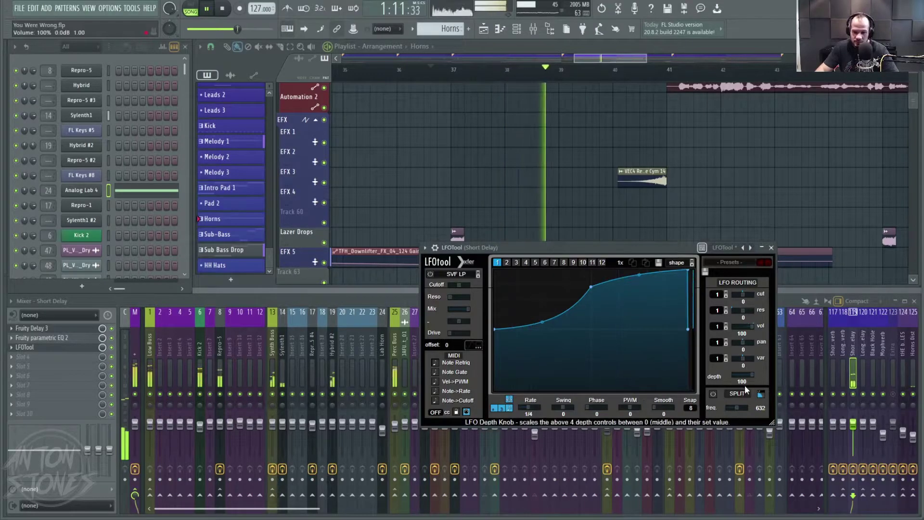
key("space")
left_click(527, 407)
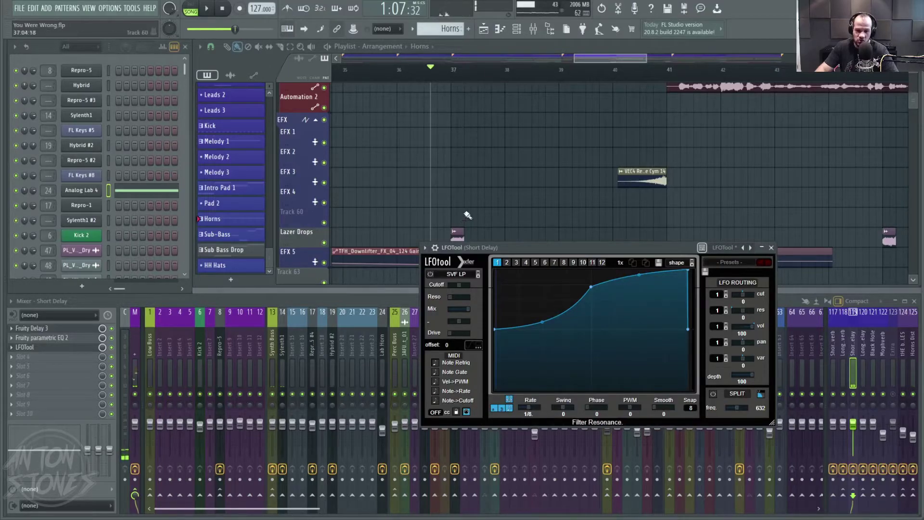
Step: Replay the passage and try a lower start point on the LFO curve before raising it to slightly above the graph's middle
left_click_drag(646, 255, 448, 340)
key("space")
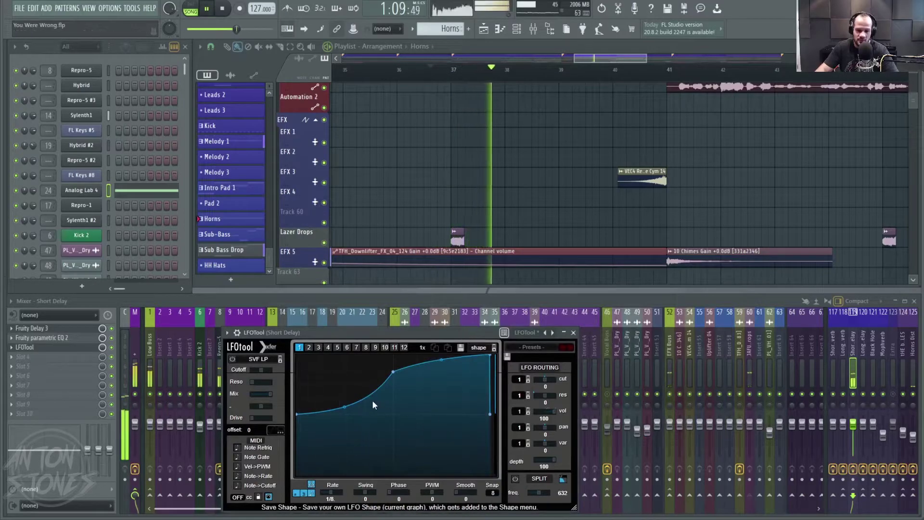
left_click_drag(298, 414, 298, 450)
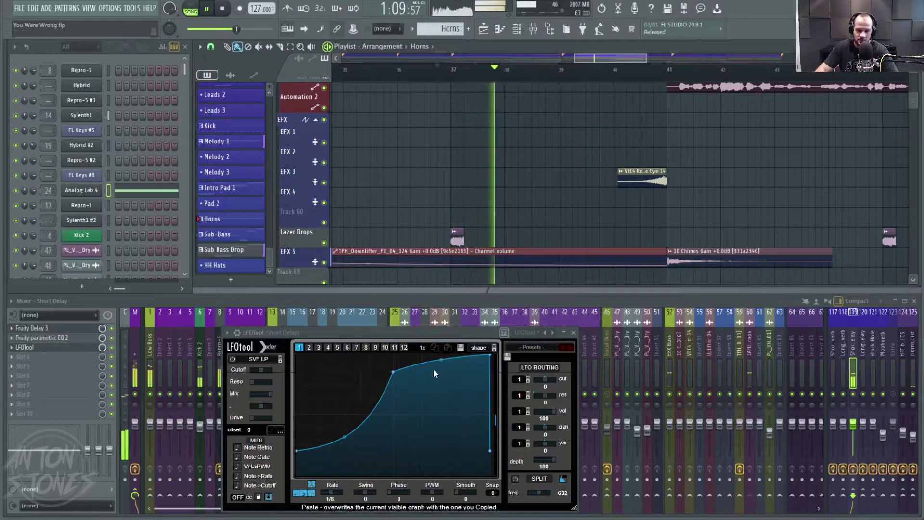
left_click_drag(297, 449, 299, 401)
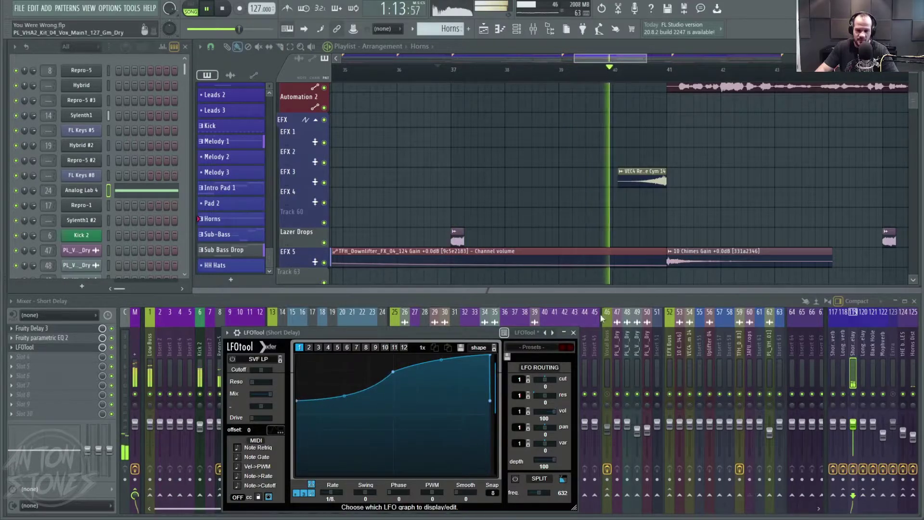
Step: Close LFOTool and play the full arrangement from about bar 36 to hear the modulated delay in the mix
left_click(573, 332)
left_click(404, 72)
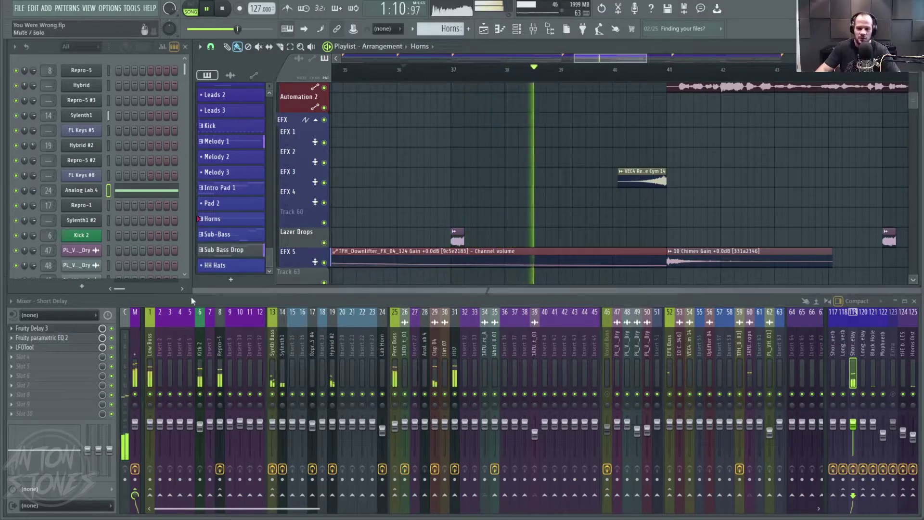
scroll(643, 176, "up", 1)
scroll(642, 176, "down", 6)
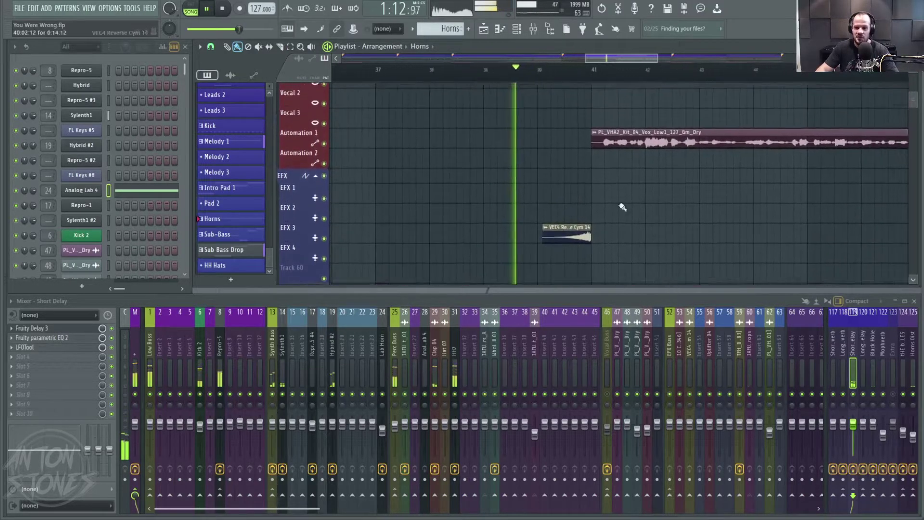
scroll(702, 156, "up", 10)
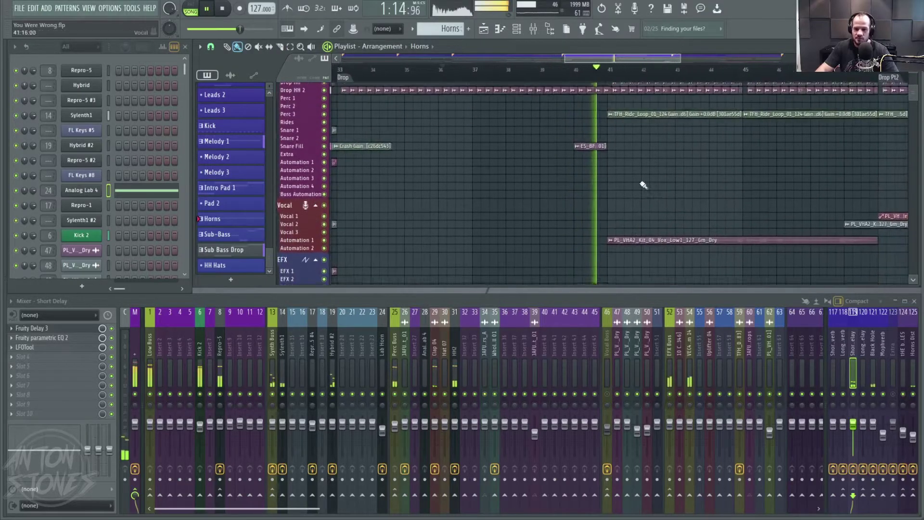
Step: Listen to the arrangement through to Drop Pt2 while looking over the drum, vocal and EFX tracks, and stop playback
scroll(579, 142, "down", 8)
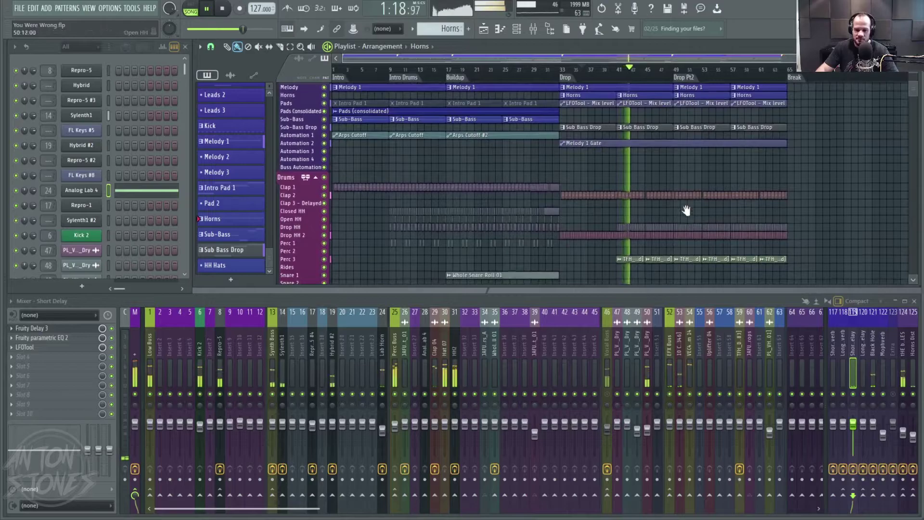
scroll(727, 136, "down", 4)
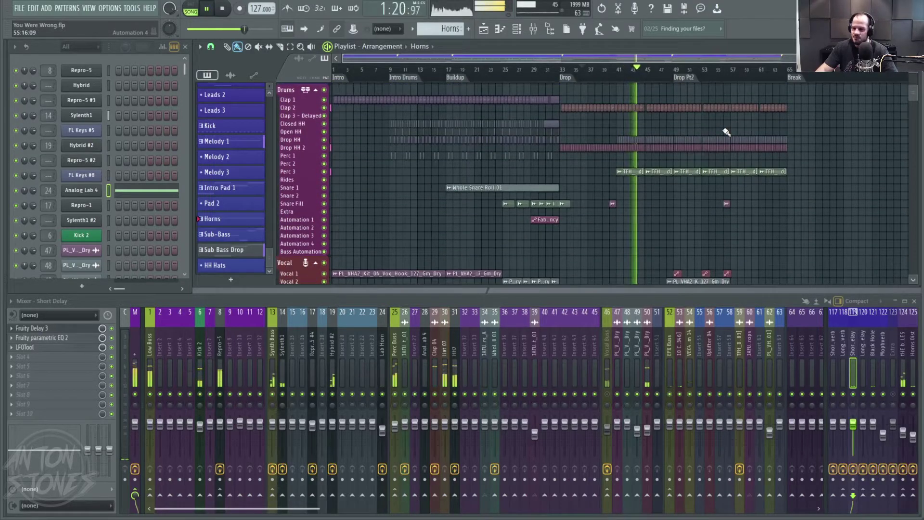
scroll(726, 131, "down", 5)
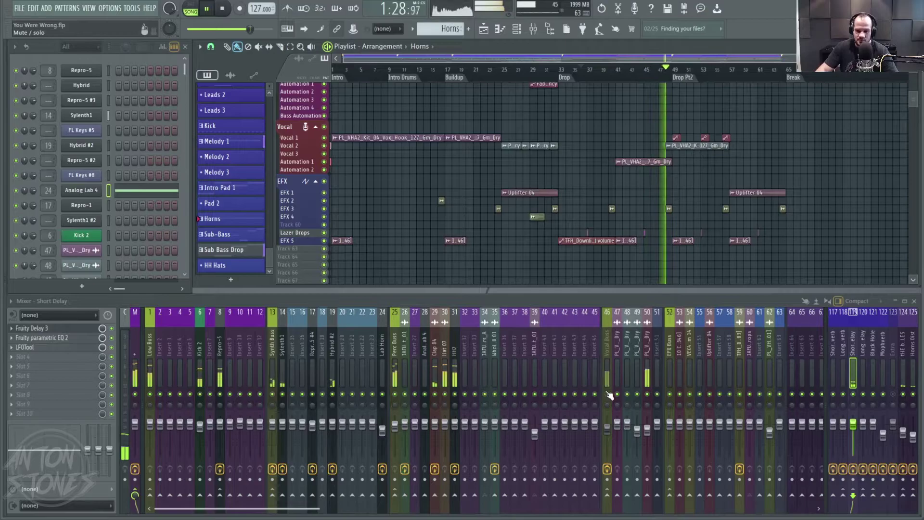
left_click(224, 10)
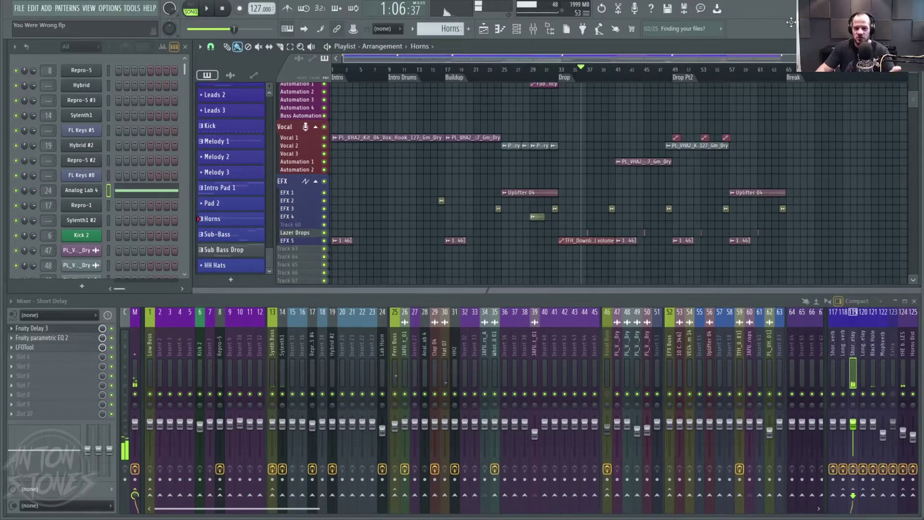
Step: Switch to the browser's sengpielaudio tempo-to-delay page, show it from its beginning, and clear the selection on the 127 row
key("alt+Tab")
left_click_drag(628, 76, 503, 100)
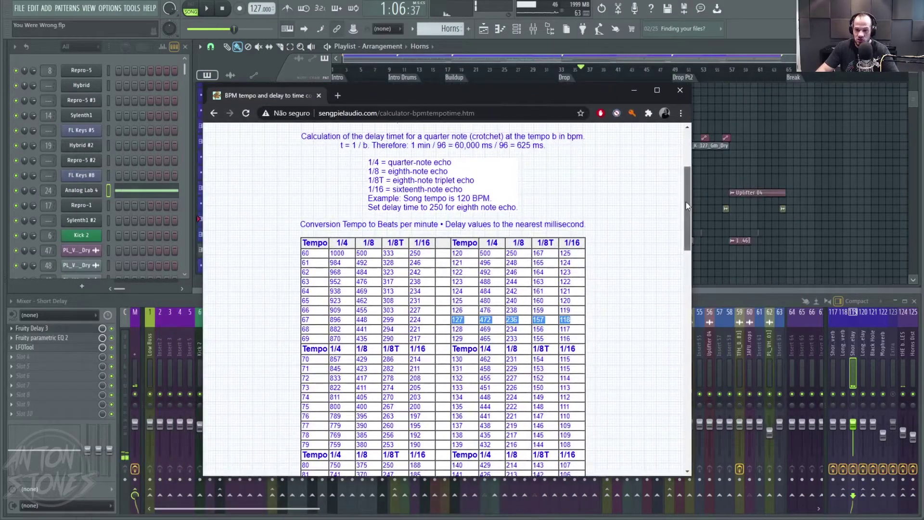
scroll(685, 202, "up", 5)
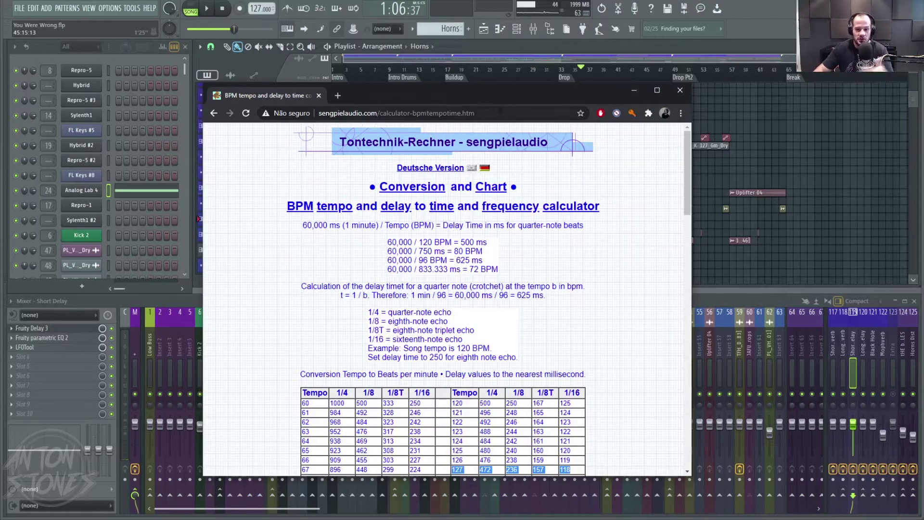
left_click(625, 234)
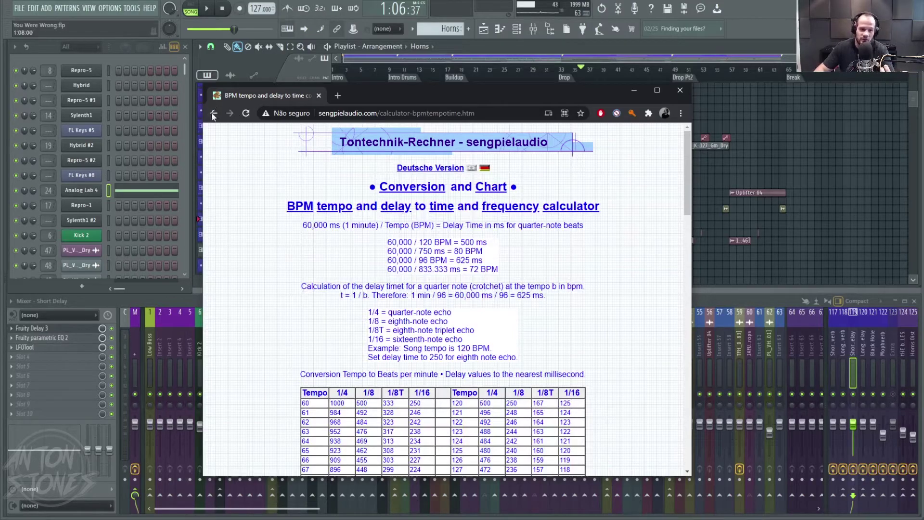
Step: Return to the "ms to bpm" Google results and reopen sengpielaudio's BPM tempo and delay to time conversion calculator
left_click(214, 114)
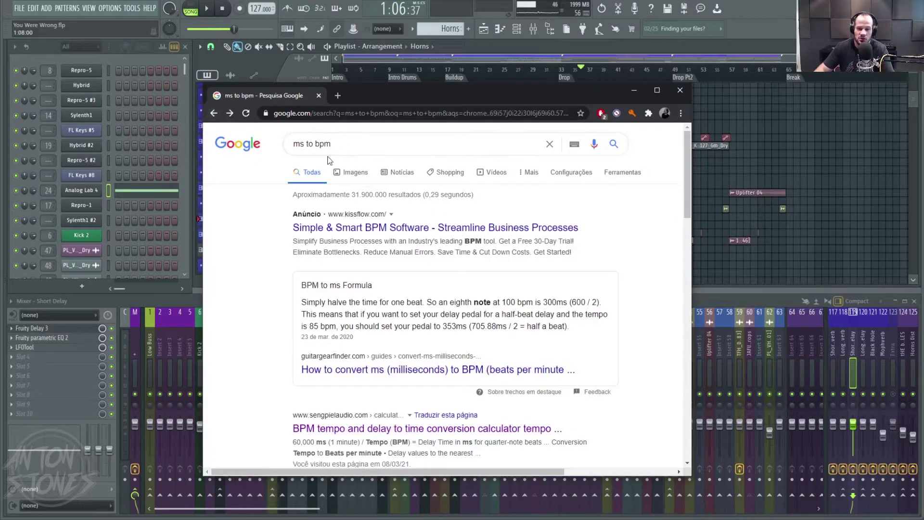
scroll(357, 235, "down", 4)
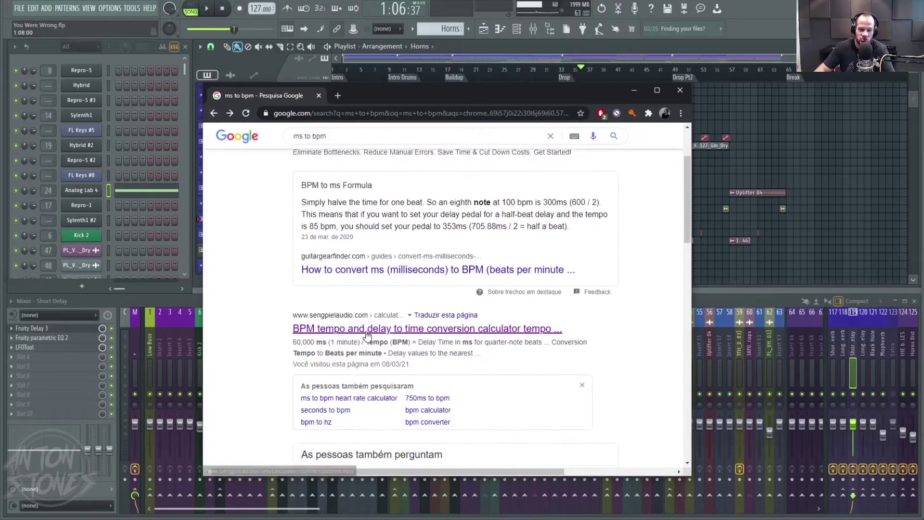
left_click(391, 229)
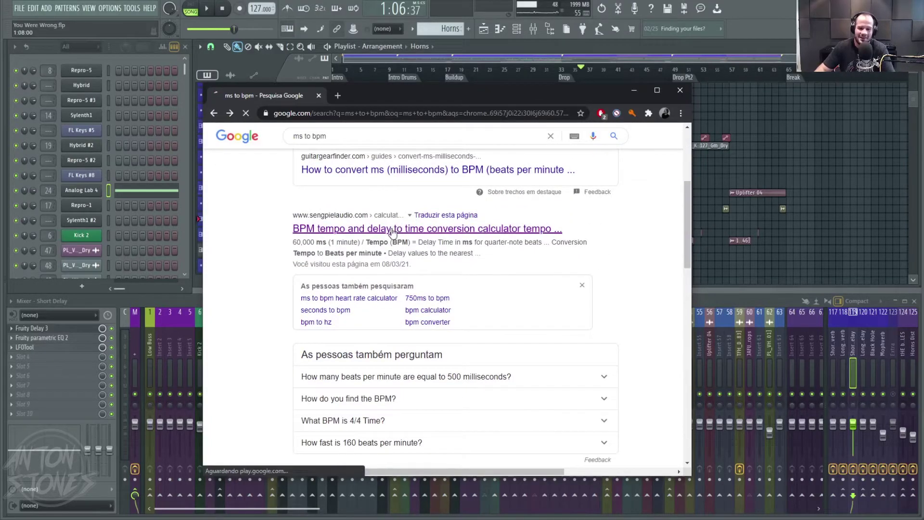
Step: Look through the page's tempo-to-delay conversion table for 1/4, 1/8, 1/8T and 1/16 notes from 60 to 179 BPM
scroll(231, 278, "down", 4)
scroll(251, 270, "up", 2)
scroll(251, 271, "down", 13)
scroll(251, 271, "down", 1)
scroll(250, 271, "up", 1)
scroll(251, 271, "down", 5)
scroll(250, 271, "up", 5)
scroll(250, 271, "up", 15)
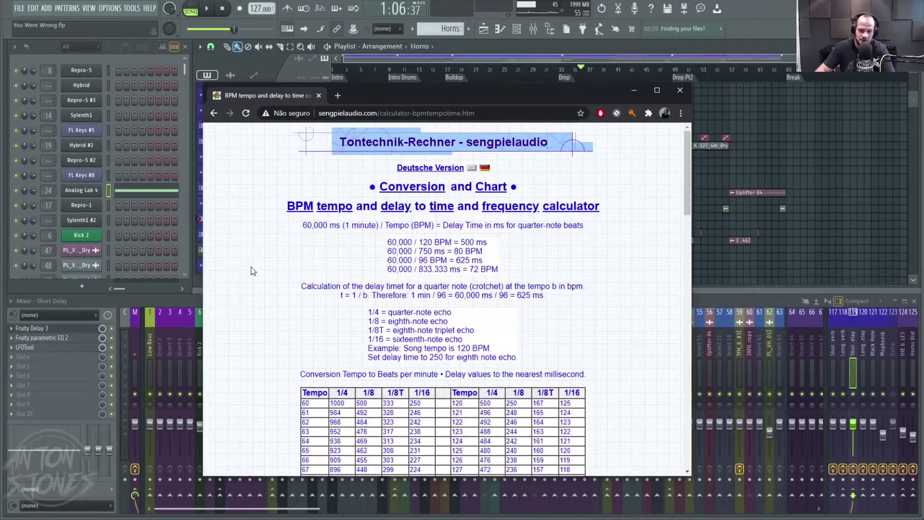
scroll(305, 216, "down", 4)
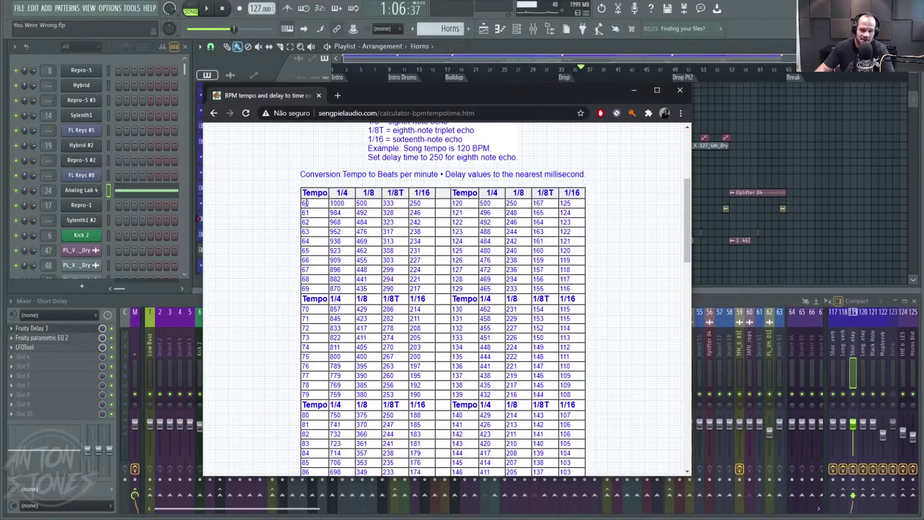
scroll(501, 350, "down", 9)
scroll(452, 314, "down", 1)
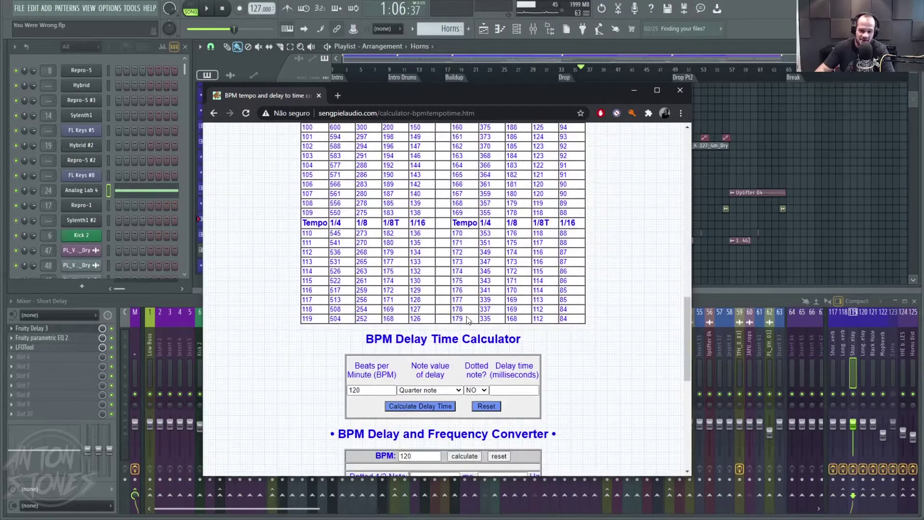
Step: Examine the BPM Delay Time Calculator and the BPM Delay and Frequency Converter with its dotted, straight and triplet note fields
scroll(242, 384, "down", 4)
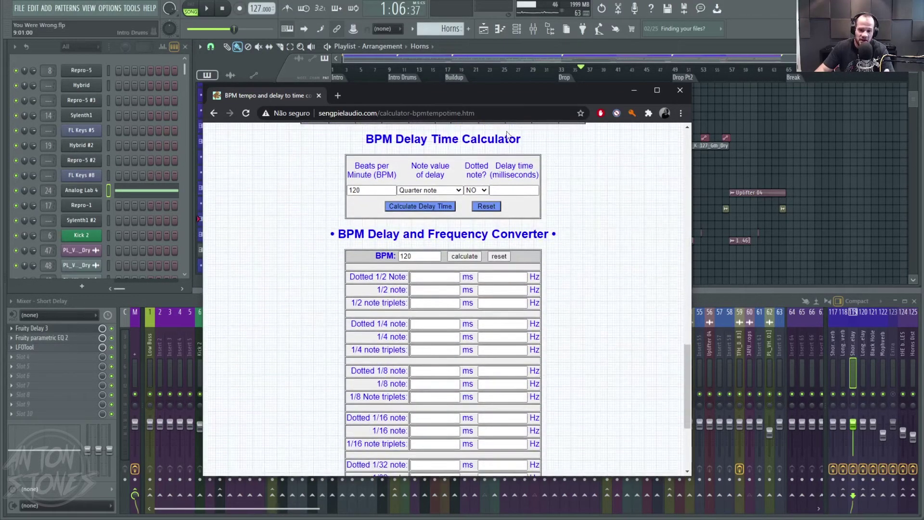
scroll(648, 258, "down", 2)
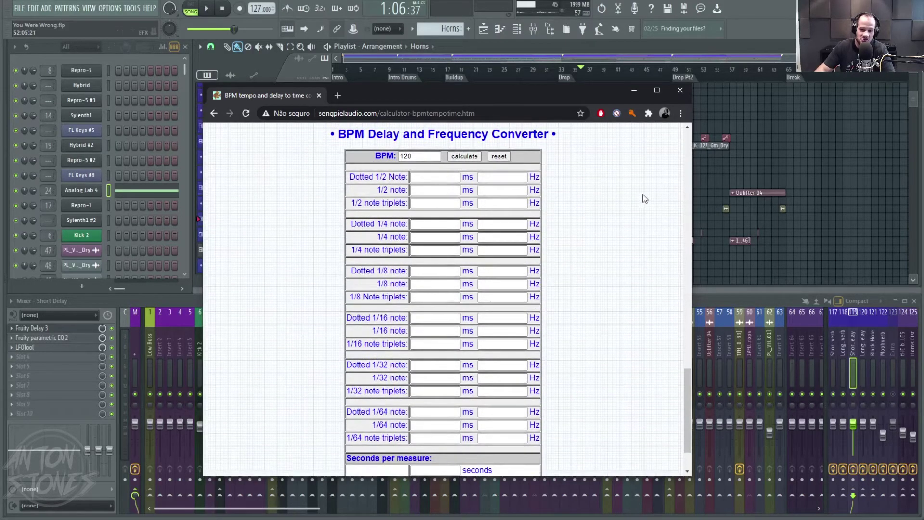
scroll(645, 236, "down", 2)
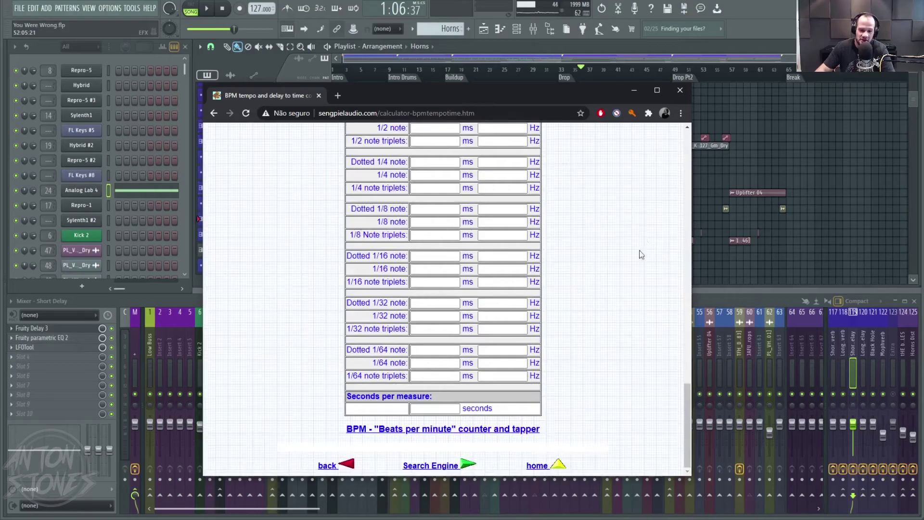
scroll(433, 322, "up", 1)
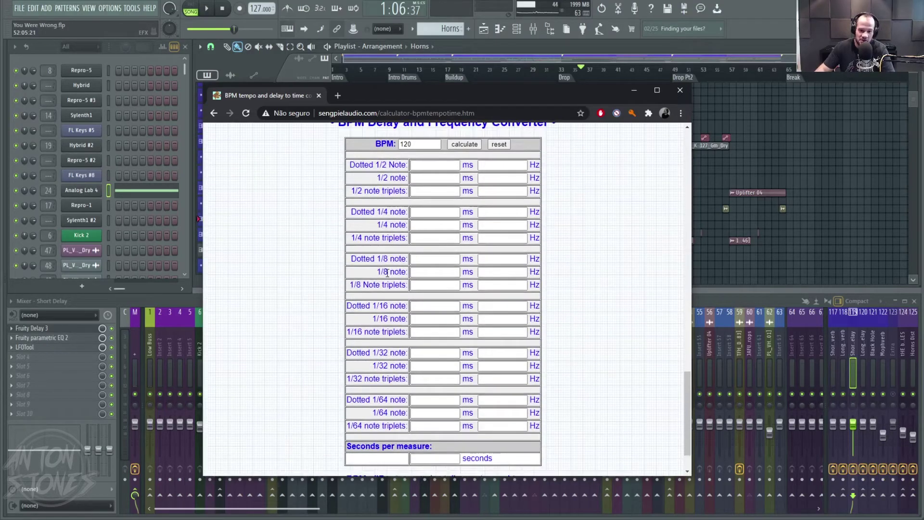
scroll(534, 325, "up", 20)
scroll(539, 334, "down", 4)
scroll(540, 335, "down", 15)
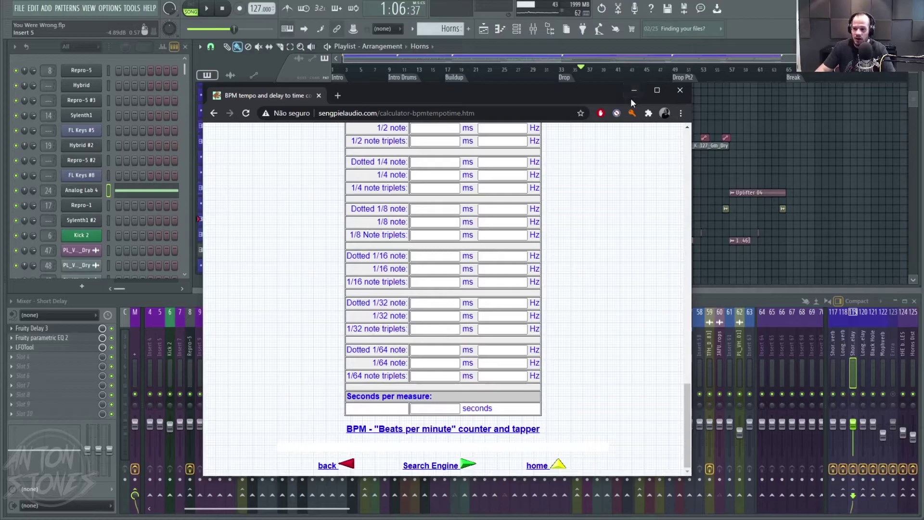
Step: Minimize the browser window to return to the FL Studio project
left_click_drag(613, 98, 646, 105)
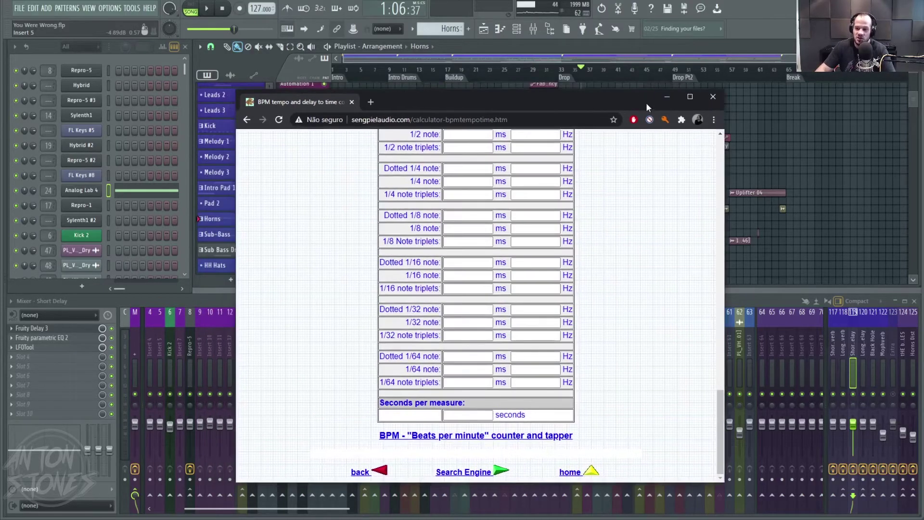
left_click(667, 98)
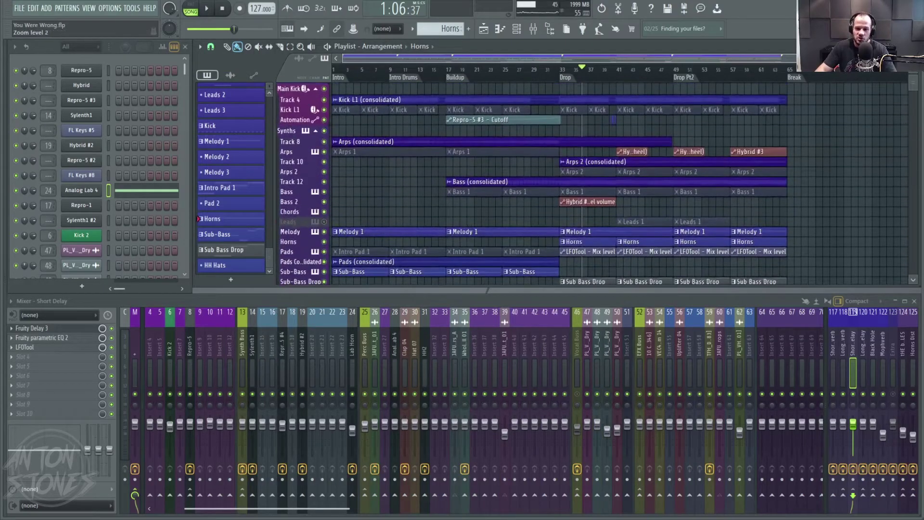
scroll(538, 172, "up", 3)
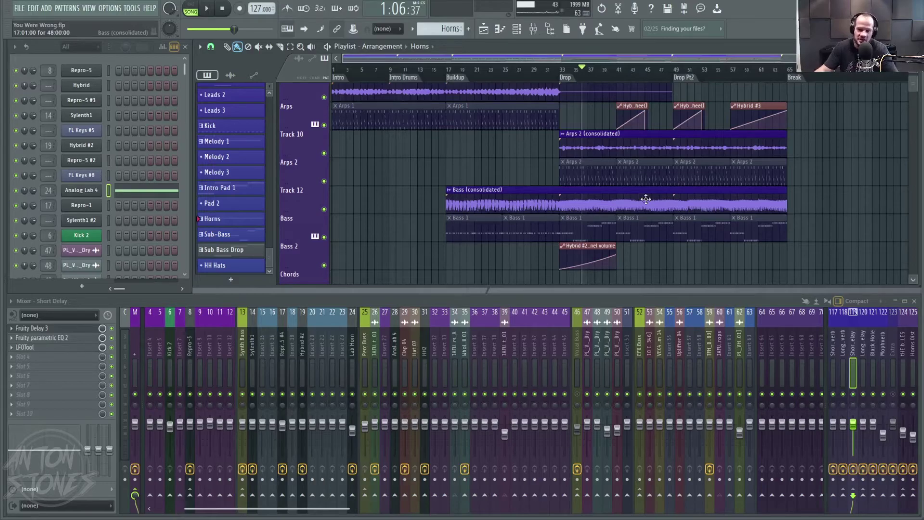
scroll(625, 214, "down", 1)
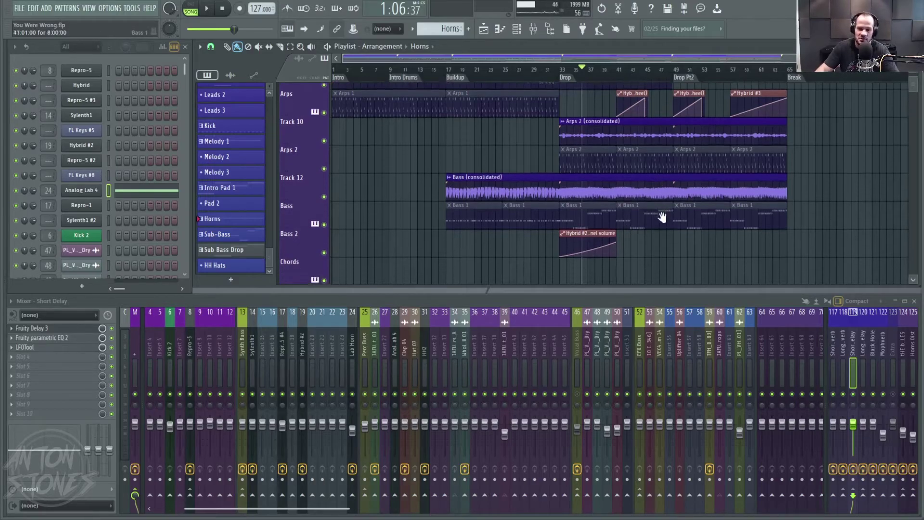
scroll(686, 217, "up", 4)
scroll(696, 213, "down", 1)
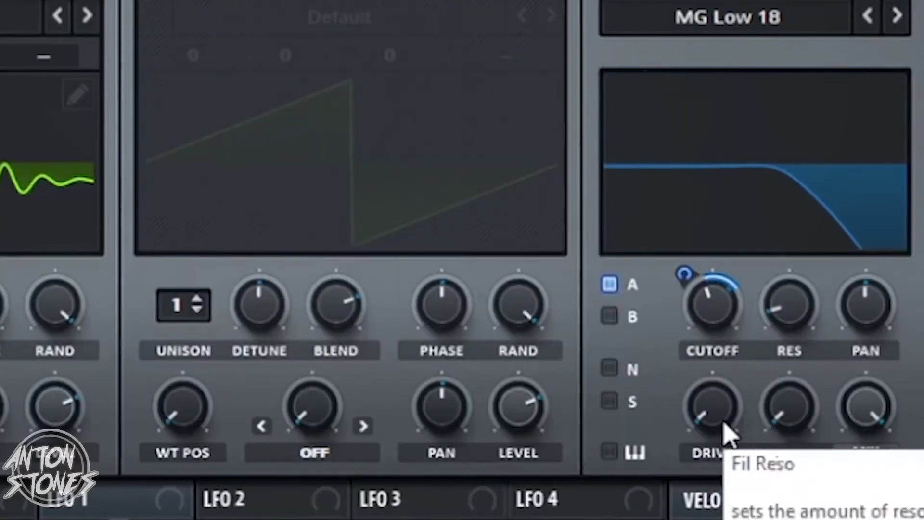
Step: In Serum, raise the filter's Drive and assign LFO 1 to the oscillator's Detune and WT Pos
left_click_drag(725, 425, 726, 367)
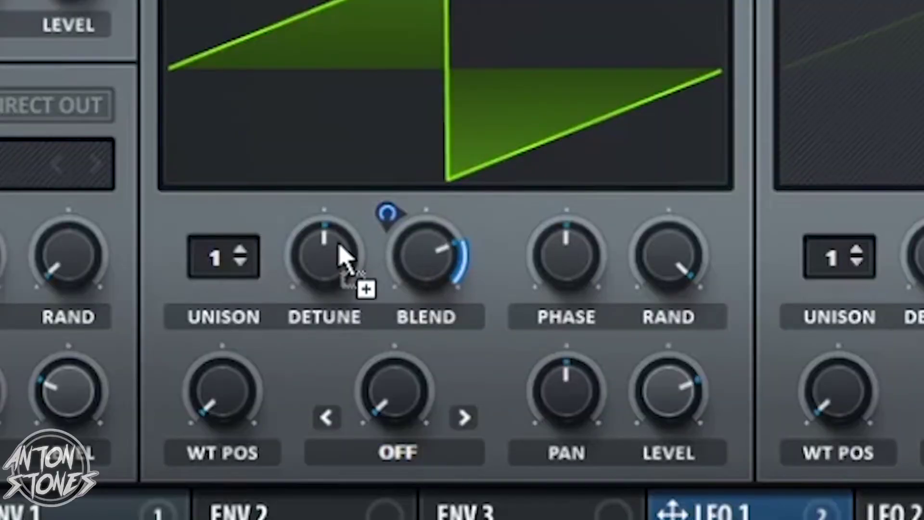
left_click_drag(345, 262, 326, 255)
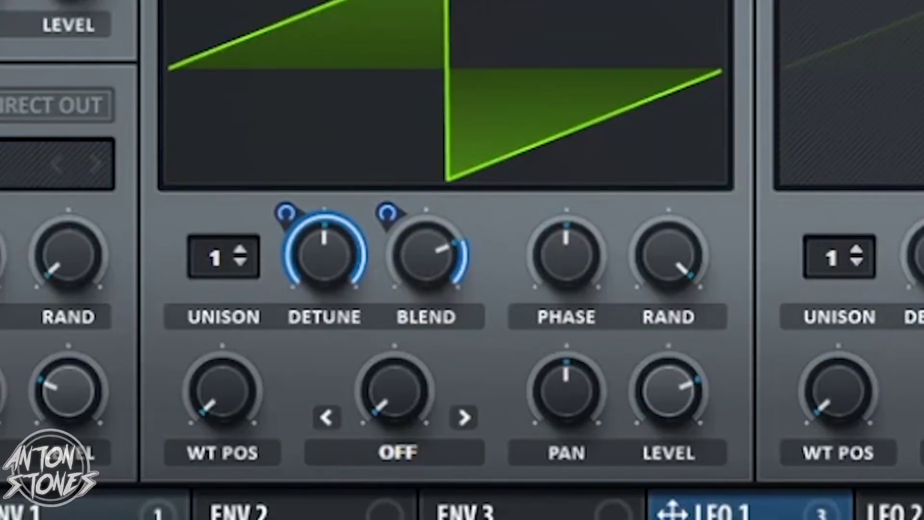
left_click_drag(702, 515, 207, 391)
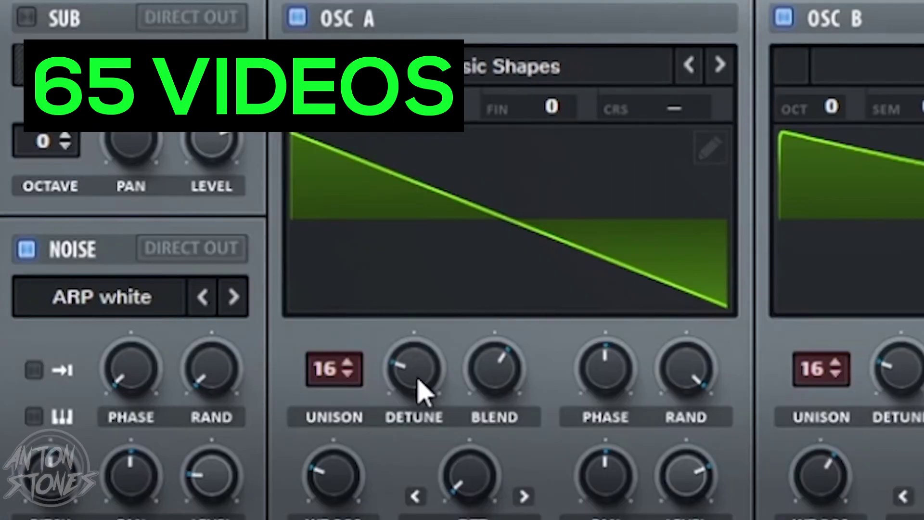
Step: Raise the Detune amount of the 16-voice OSC A in Serum
left_click_drag(419, 383, 423, 265)
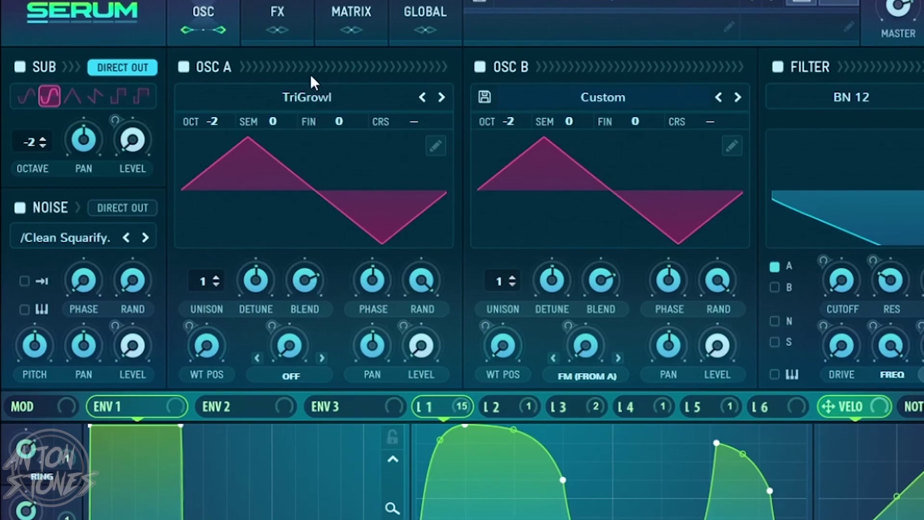